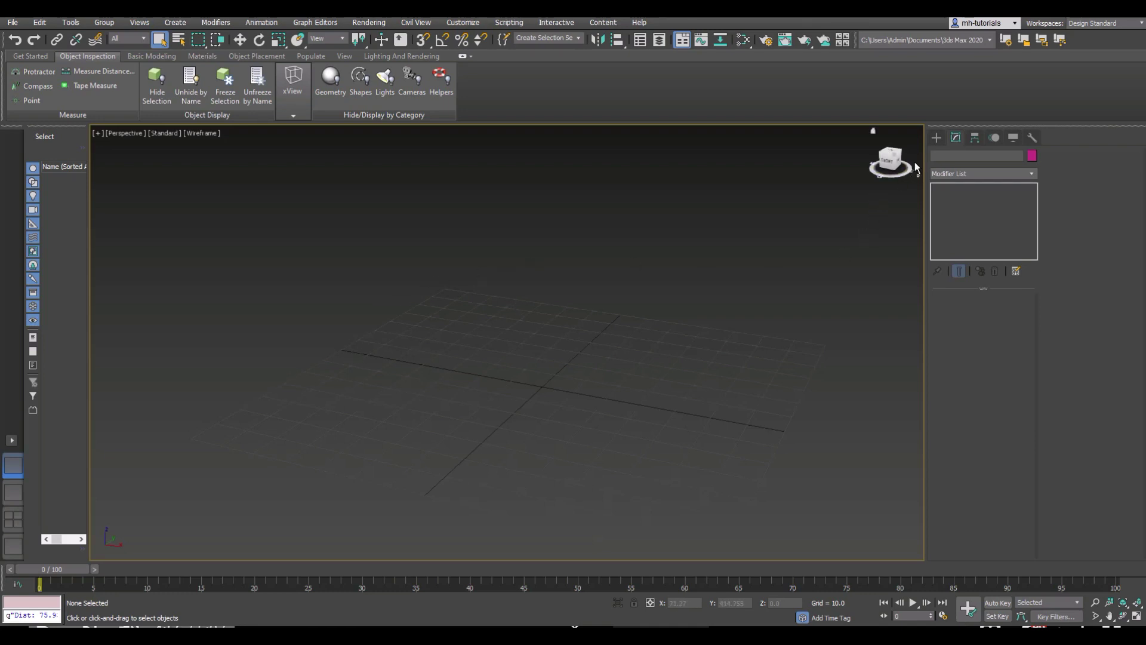
Create a box about 88.8 long, 76.4 wide and 39.2 high in the Perspective viewport.
{"action": "left_click", "coordinate": [936, 139]}
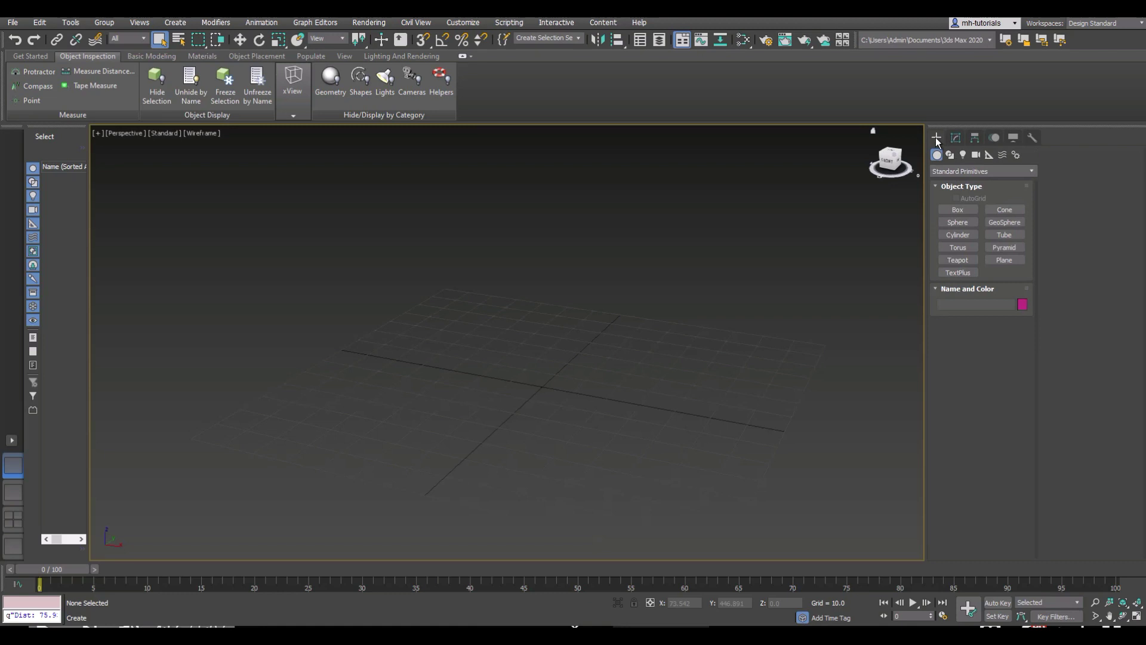
{"action": "left_click", "coordinate": [959, 210]}
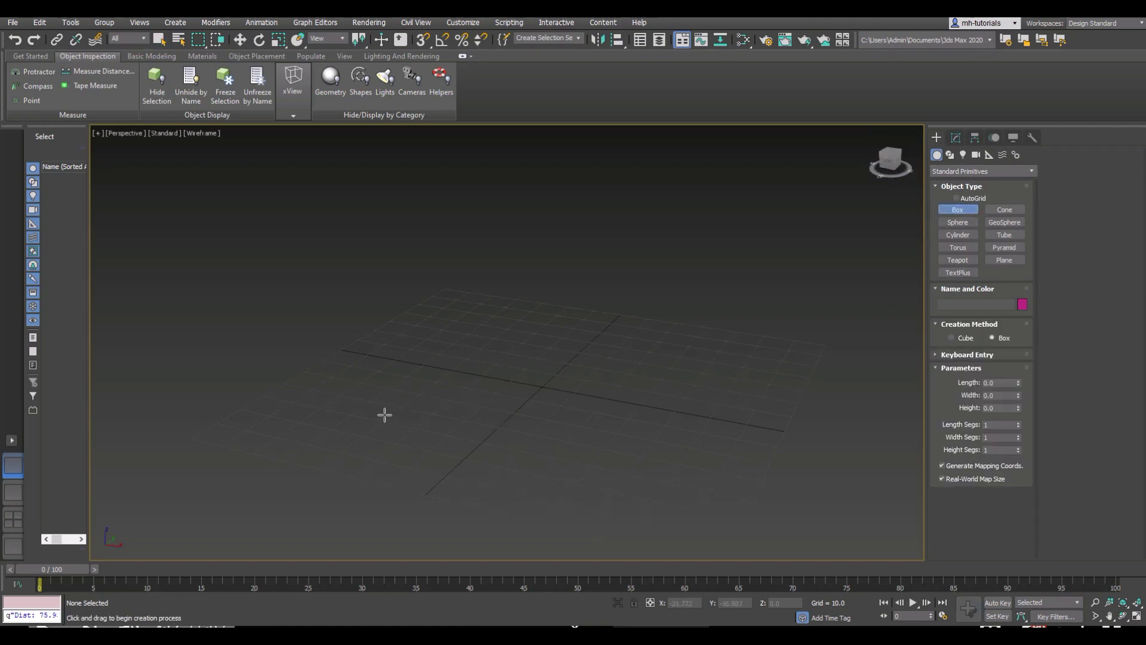
{"action": "left_click_drag", "start_coordinate": [384, 416], "coordinate": [736, 352]}
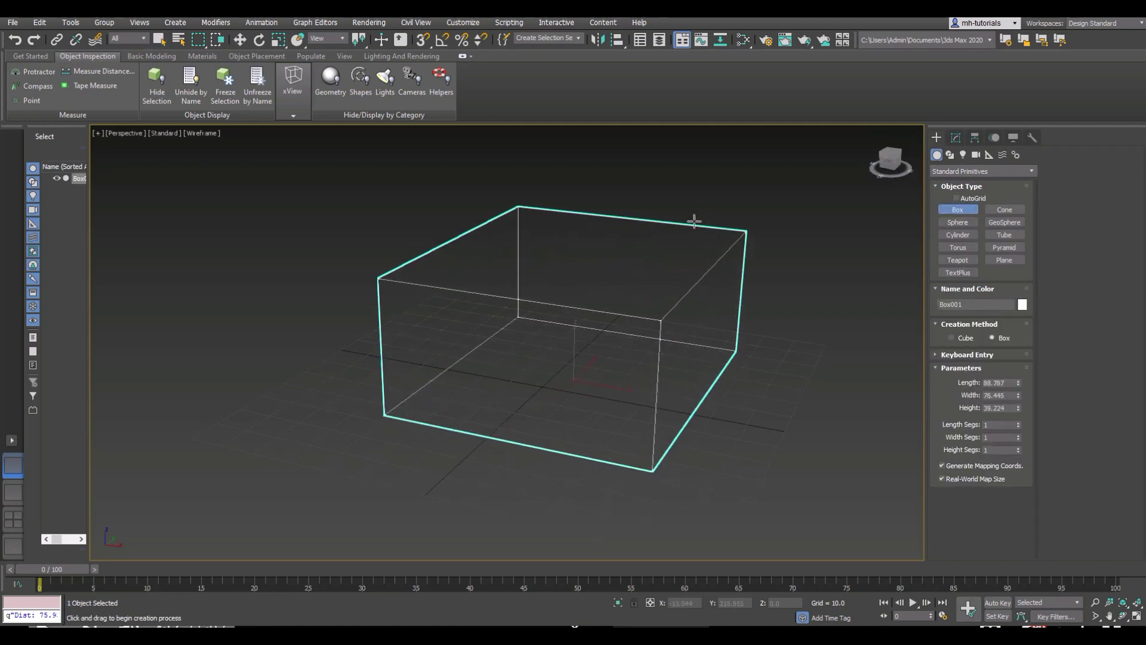
{"action": "left_click", "coordinate": [693, 219]}
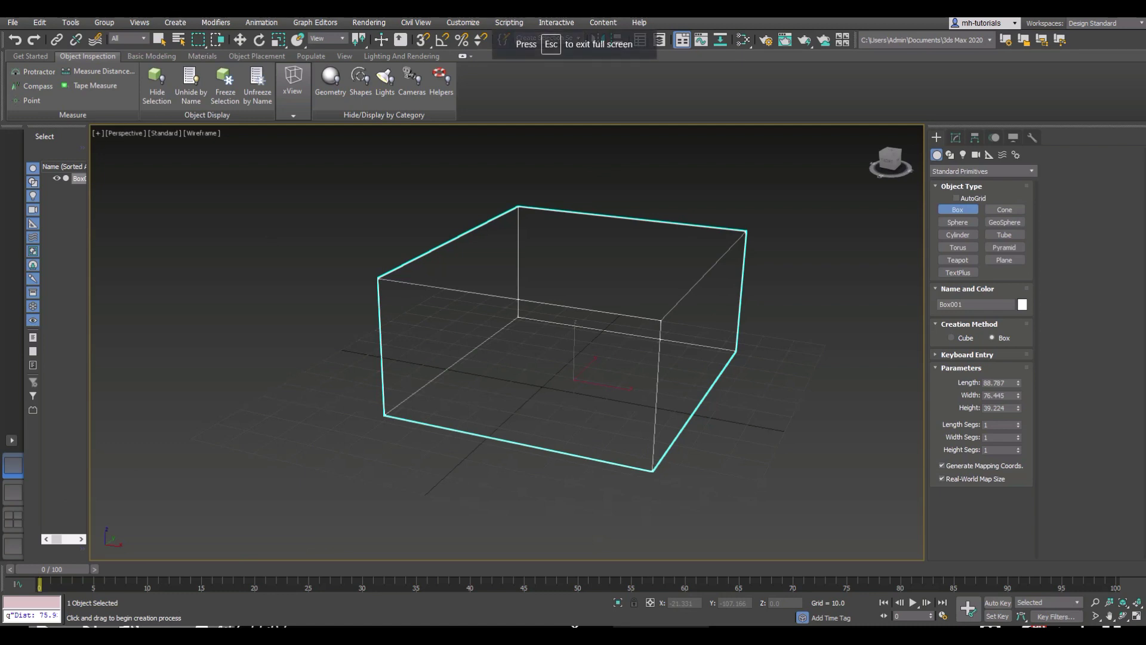
{"action": "key", "text": "F3"}
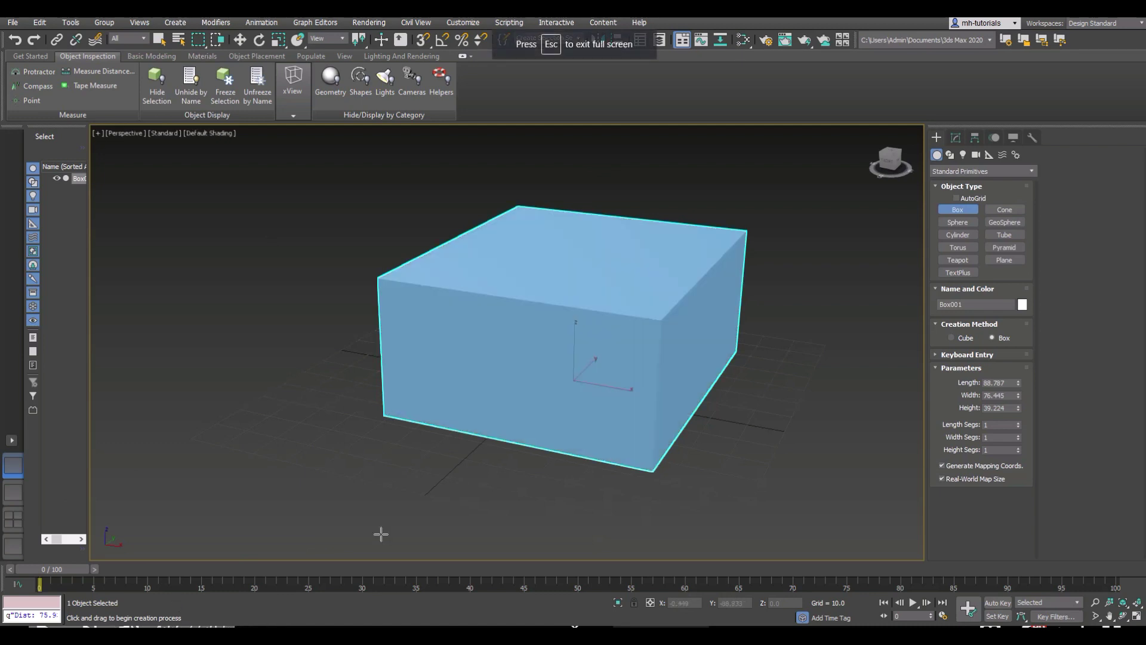
{"action": "key", "text": "F3"}
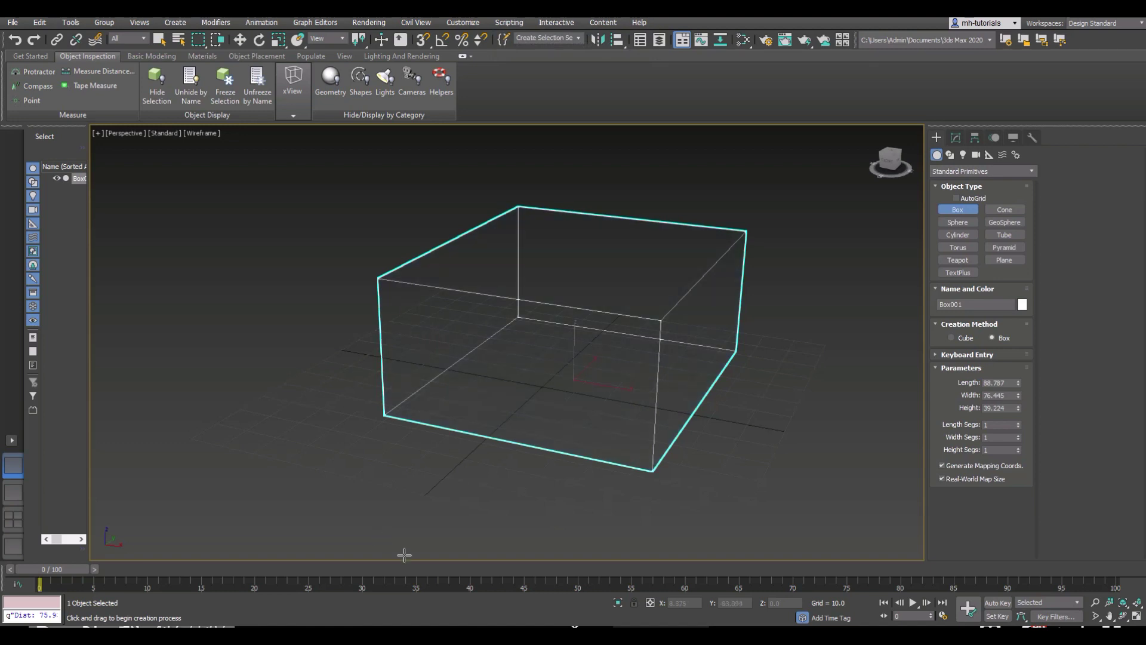
{"action": "middle_click_drag", "start_coordinate": [749, 458], "coordinate": [623, 475], "text": "alt"}
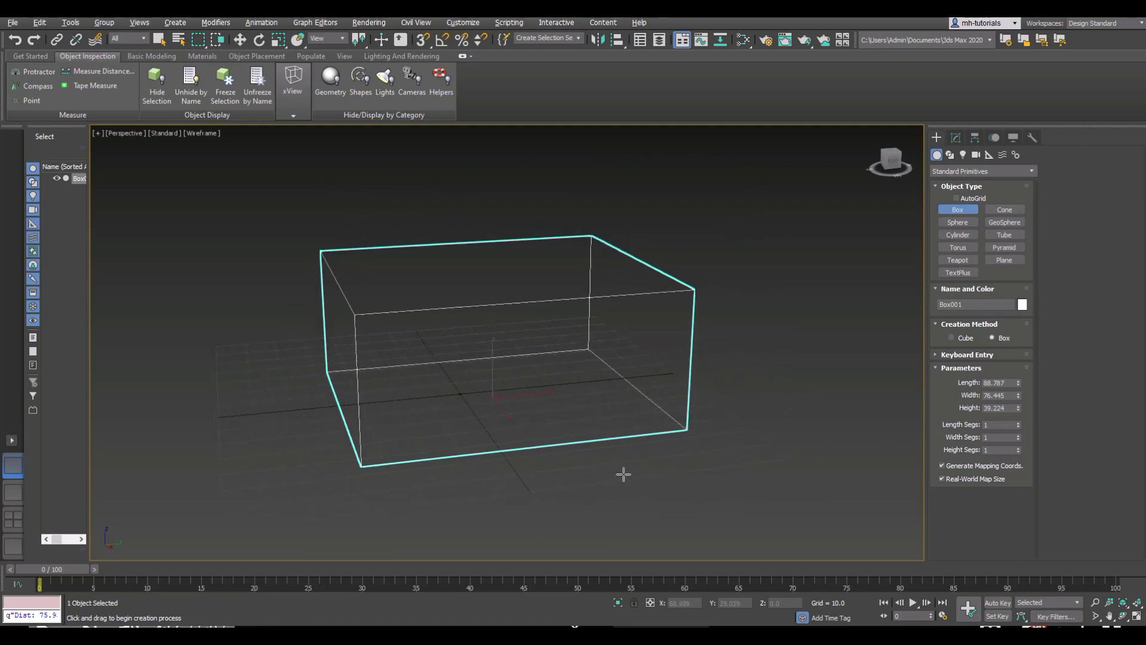
Exit box creation and convert Box001 to an Editable Poly from its right-click menu.
{"action": "right_click", "coordinate": [693, 293]}
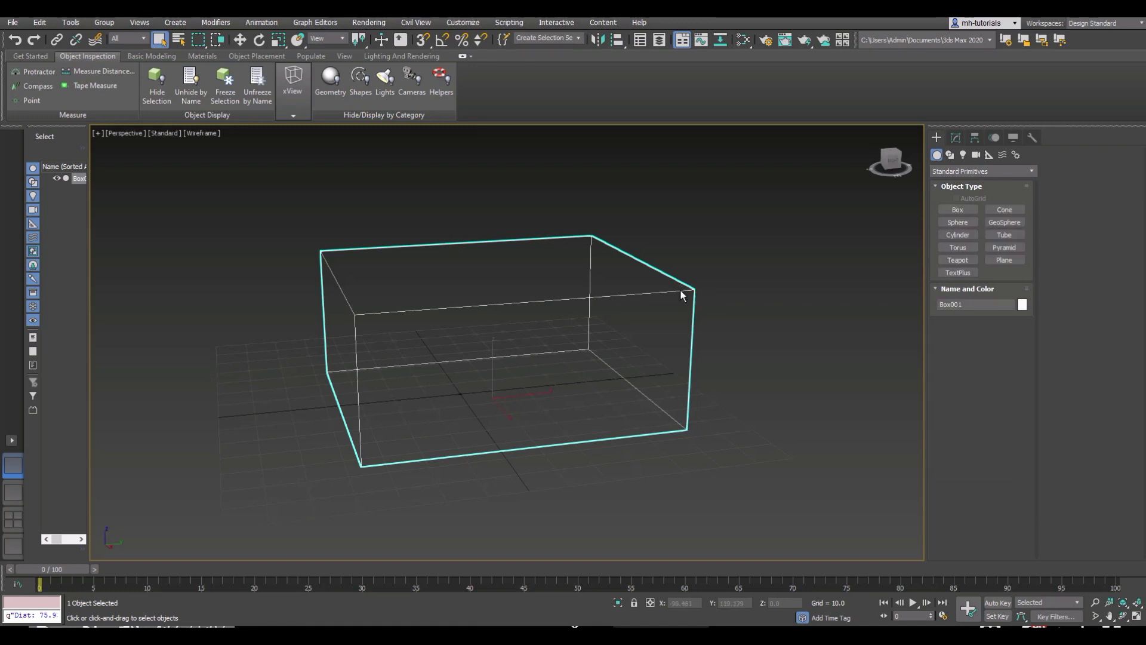
{"action": "right_click", "coordinate": [680, 290]}
{"action": "mouse_move", "coordinate": [740, 412]}
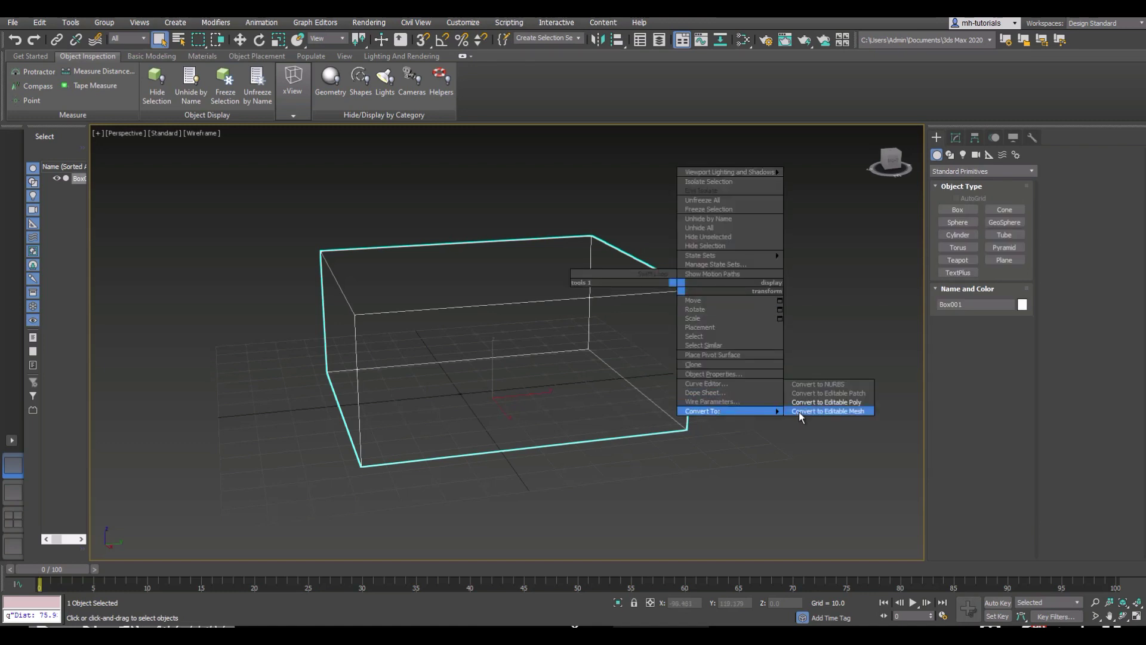
{"action": "left_click", "coordinate": [854, 406]}
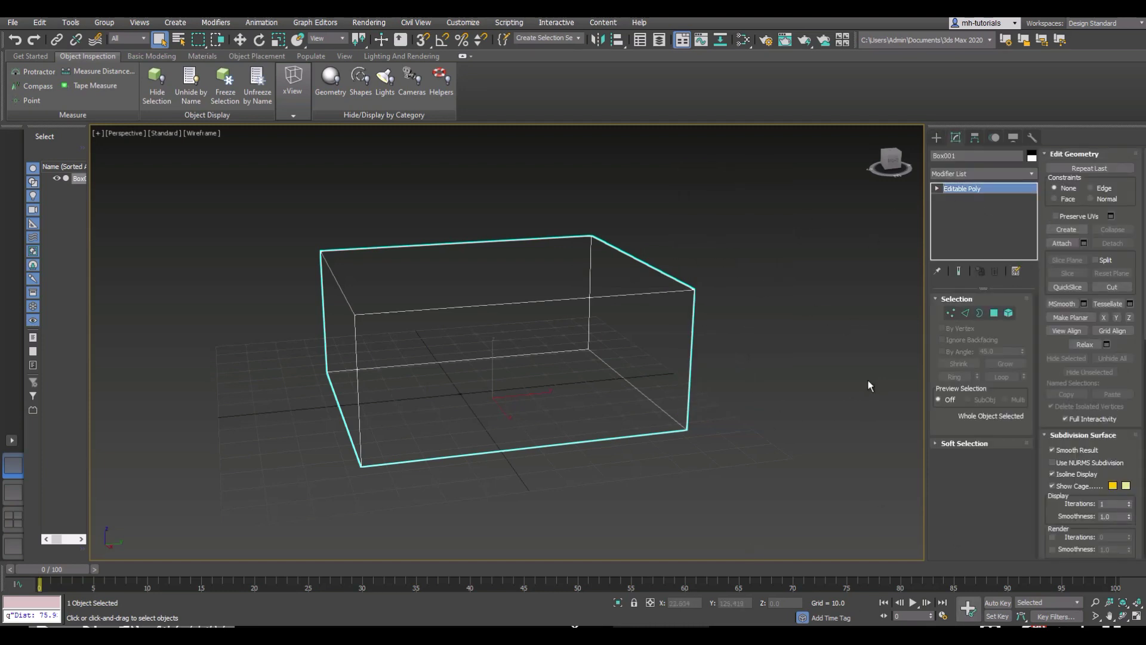
{"action": "middle_click_drag", "start_coordinate": [784, 446], "coordinate": [766, 445], "text": "alt"}
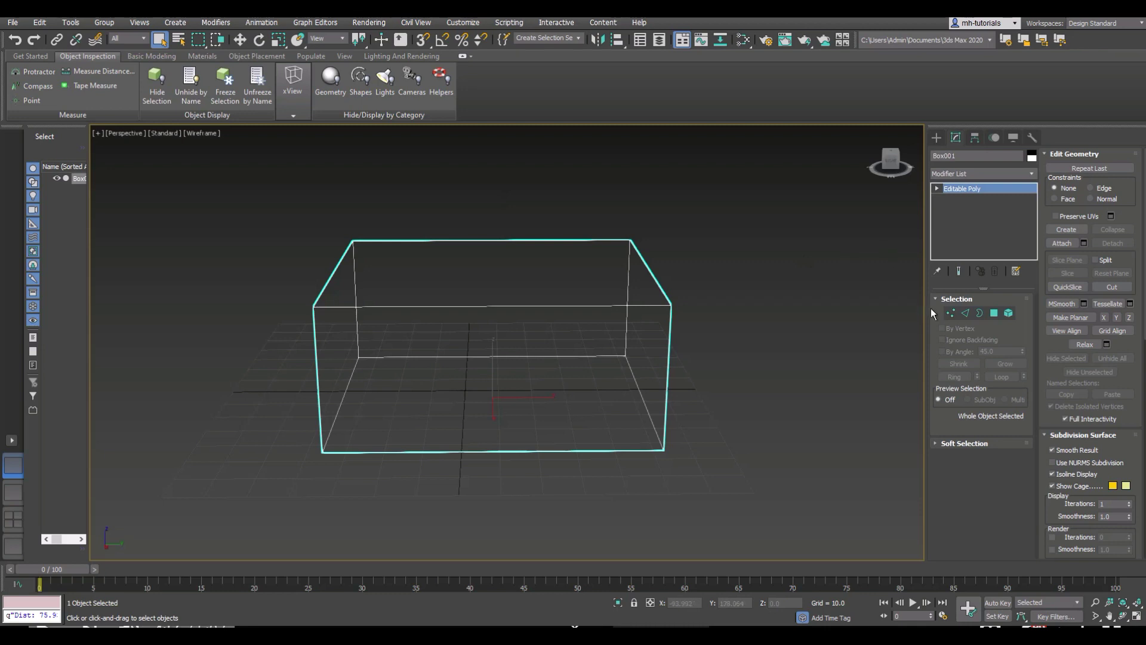
Switch Box001 to edge level and select its four long parallel horizontal edges.
{"action": "left_click", "coordinate": [964, 312]}
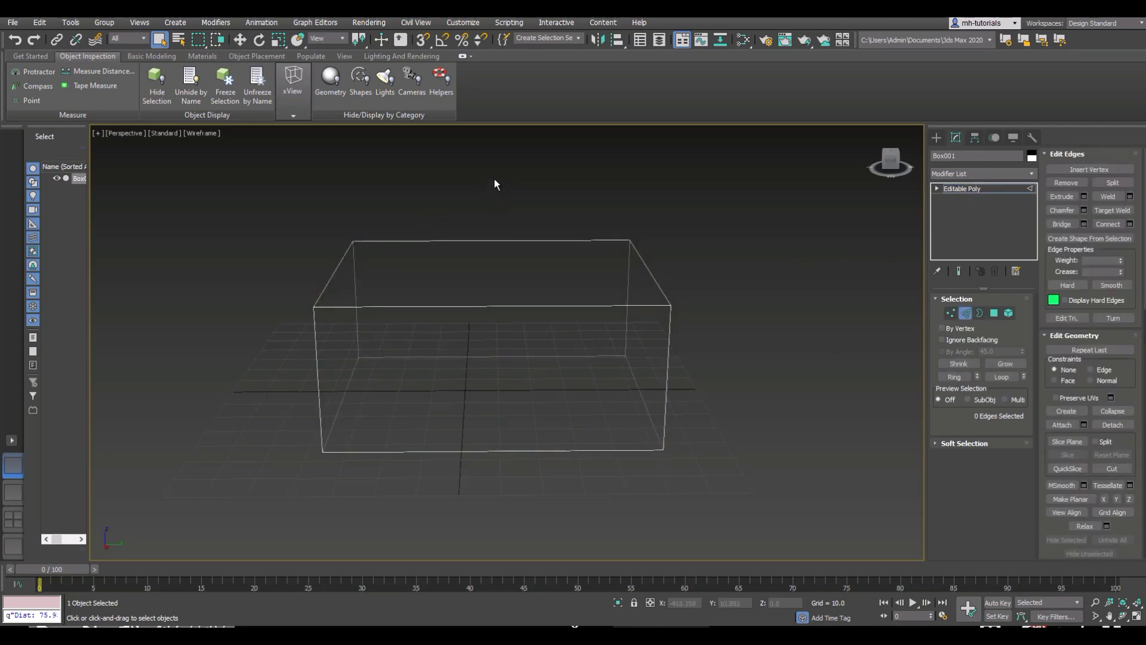
{"action": "left_click_drag", "start_coordinate": [493, 182], "coordinate": [516, 518]}
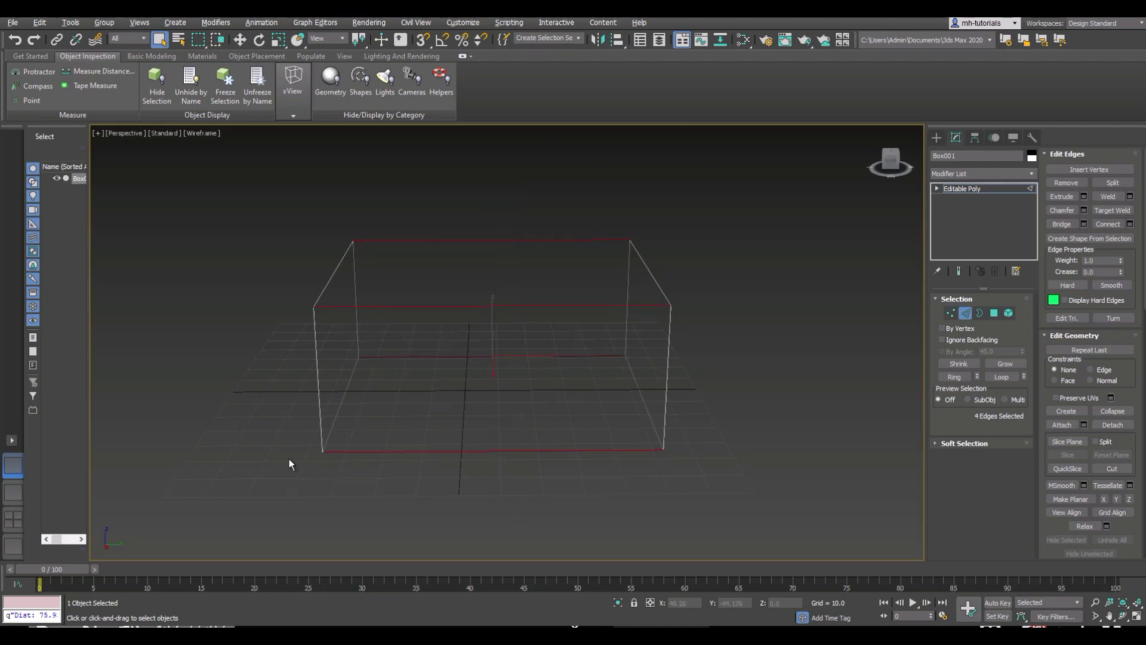
{"action": "middle_click_drag", "start_coordinate": [289, 458], "coordinate": [394, 460], "text": "alt"}
{"action": "left_click", "coordinate": [544, 224]}
{"action": "middle_click_drag", "start_coordinate": [547, 252], "coordinate": [730, 425], "text": "alt"}
{"action": "left_click_drag", "start_coordinate": [493, 178], "coordinate": [517, 332]}
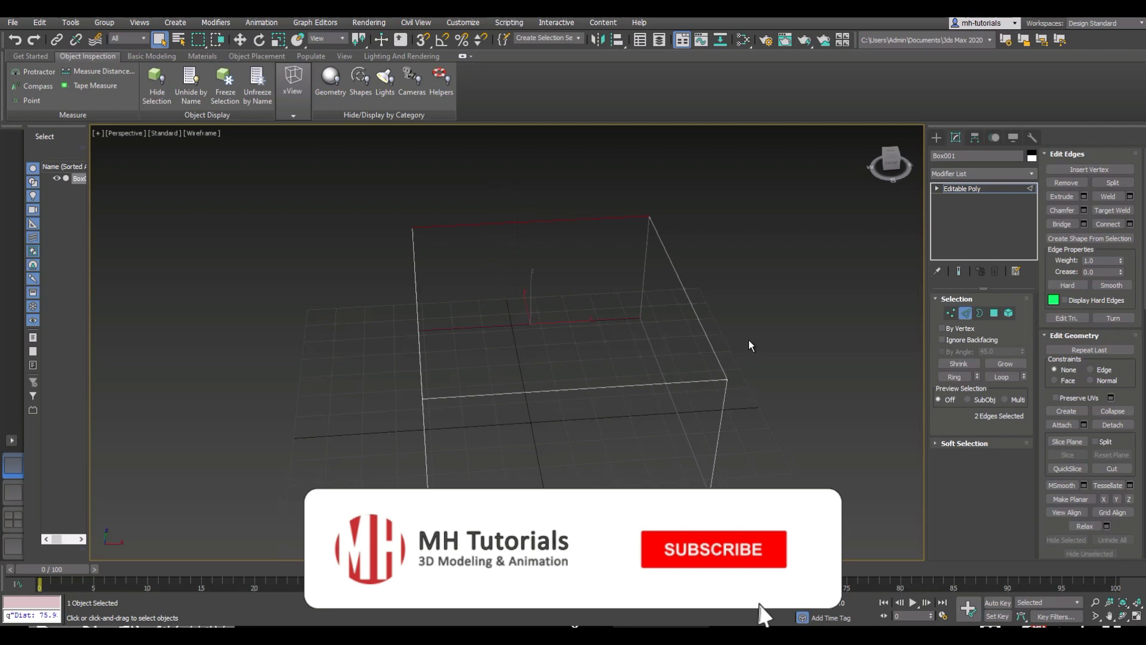
{"action": "middle_click_drag", "start_coordinate": [749, 345], "coordinate": [809, 325], "text": "alt"}
{"action": "left_click_drag", "start_coordinate": [540, 181], "coordinate": [550, 475]}
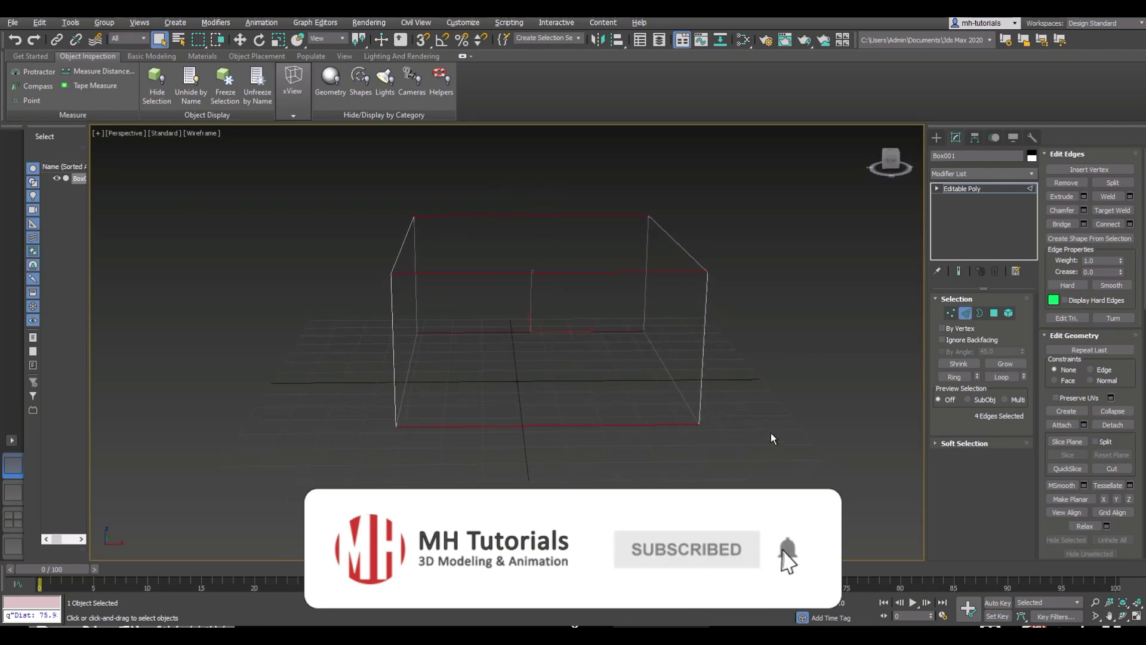
{"action": "middle_click_drag", "start_coordinate": [772, 432], "coordinate": [629, 400], "text": "alt"}
{"action": "left_click_drag", "start_coordinate": [533, 145], "coordinate": [559, 392]}
{"action": "middle_click_drag", "start_coordinate": [561, 394], "coordinate": [826, 396], "text": "alt"}
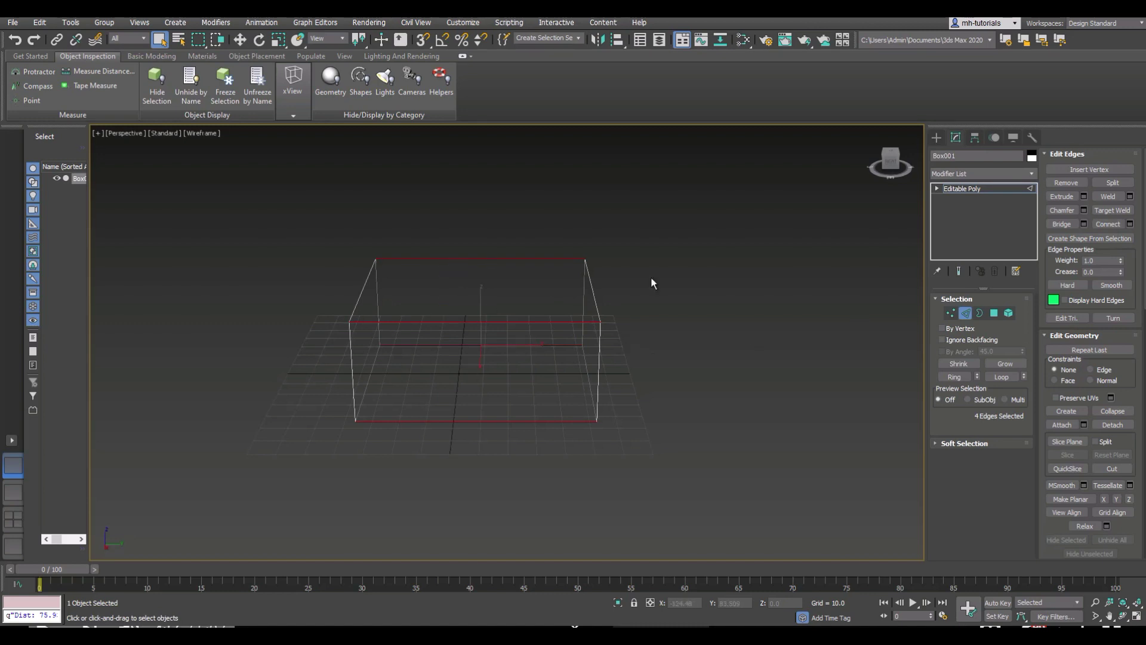
Connect the selected edges with 5 segments, adjust pinch and slide, and accept.
{"action": "left_click", "coordinate": [1130, 225]}
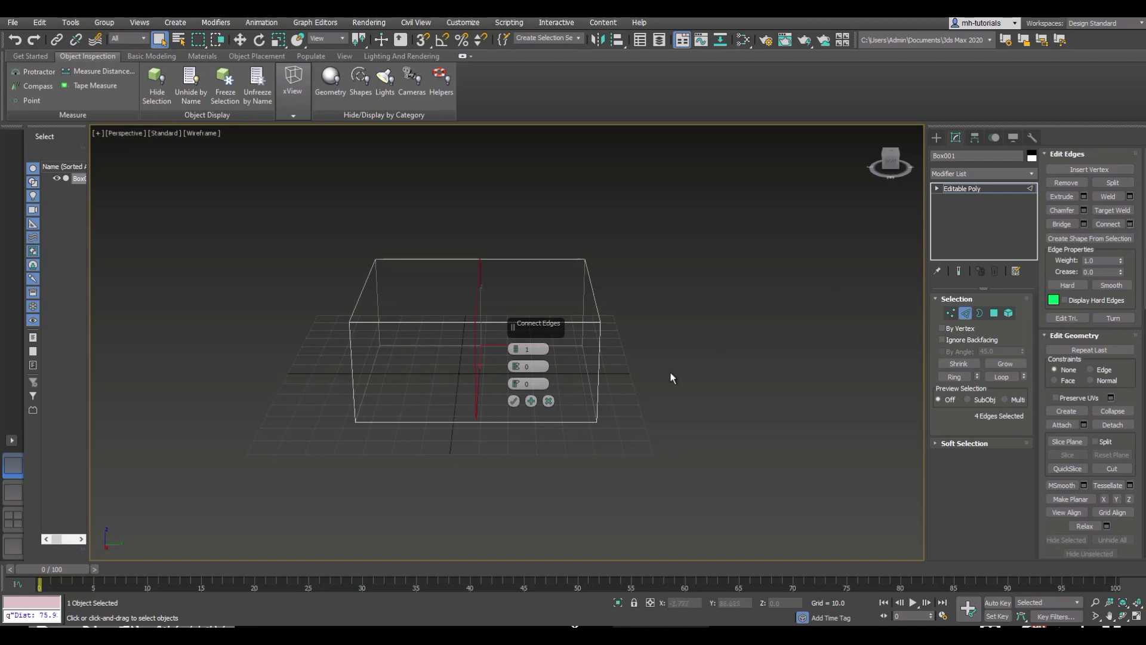
{"action": "scroll", "coordinate": [662, 391], "scroll_direction": "up", "scroll_amount": 3}
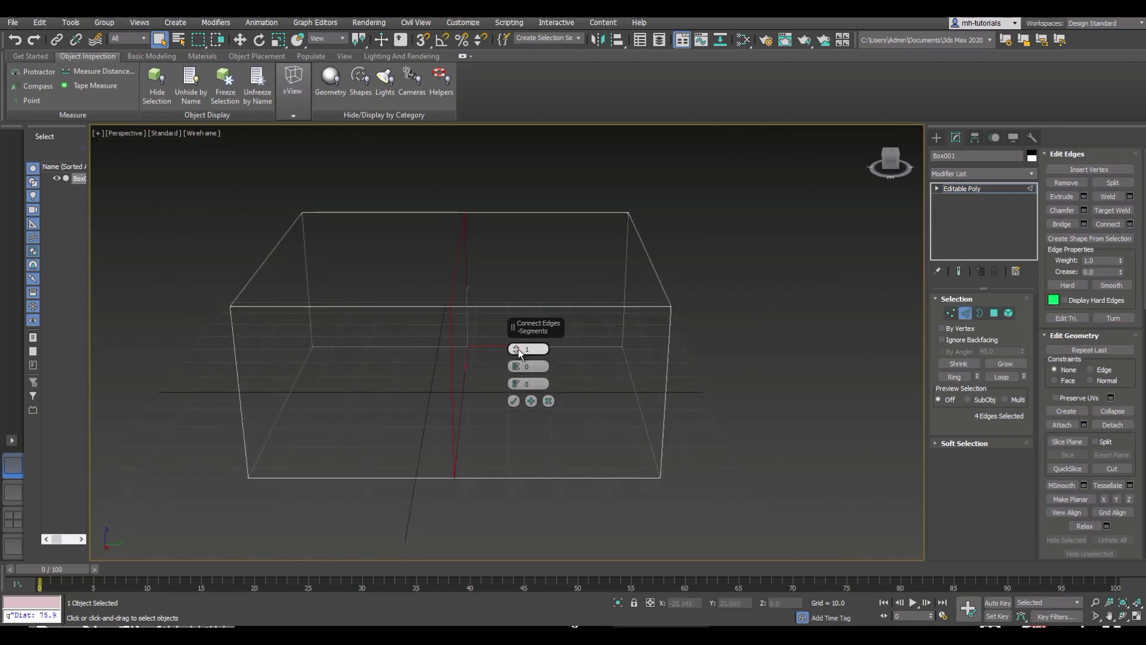
{"action": "mouse_move", "coordinate": [516, 352]}
{"action": "left_mouse_down"}
{"action": "mouse_move", "coordinate": [511, 230]}
{"action": "mouse_move", "coordinate": [518, 353]}
{"action": "mouse_move", "coordinate": [516, 342]}
{"action": "left_mouse_up"}
{"action": "left_click_drag", "start_coordinate": [532, 349], "coordinate": [511, 354]}
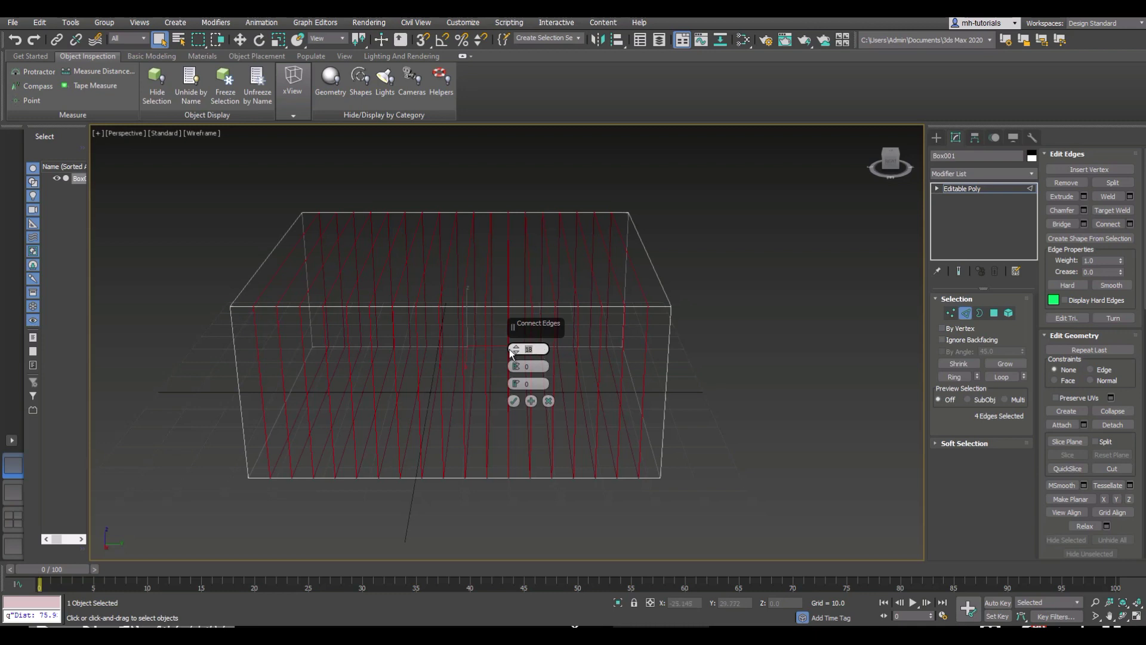
{"action": "key", "text": "Return"}
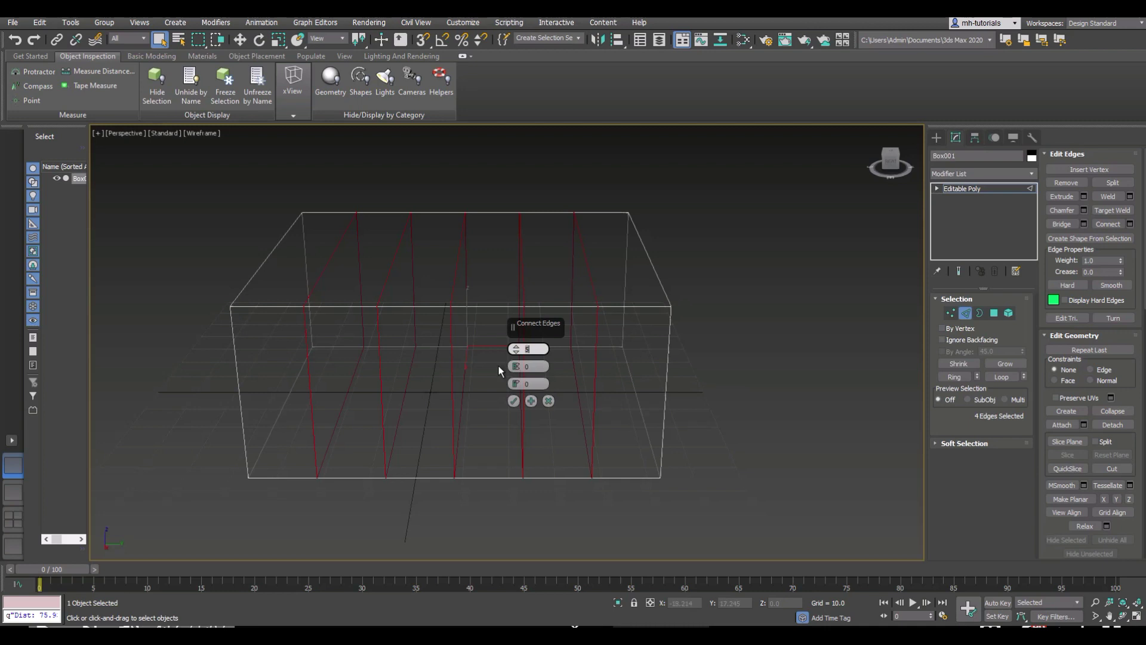
{"action": "left_click_drag", "start_coordinate": [514, 367], "coordinate": [511, 286]}
{"action": "mouse_move", "coordinate": [516, 384]}
{"action": "left_mouse_down"}
{"action": "mouse_move", "coordinate": [519, 263]}
{"action": "mouse_move", "coordinate": [521, 443]}
{"action": "mouse_move", "coordinate": [514, 298]}
{"action": "mouse_move", "coordinate": [508, 401]}
{"action": "mouse_move", "coordinate": [509, 368]}
{"action": "left_mouse_up"}
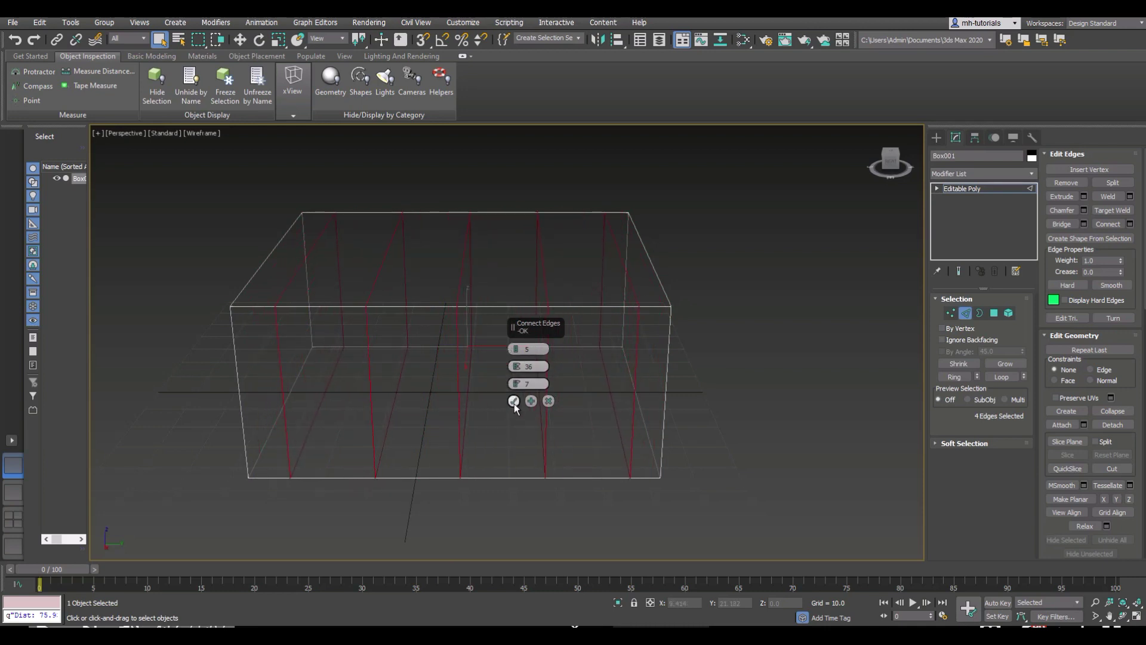
{"action": "left_click", "coordinate": [513, 401]}
Undo the Connect to restore the plain box, clear the edge selection, and bring up the quad menu.
{"action": "left_click", "coordinate": [748, 380]}
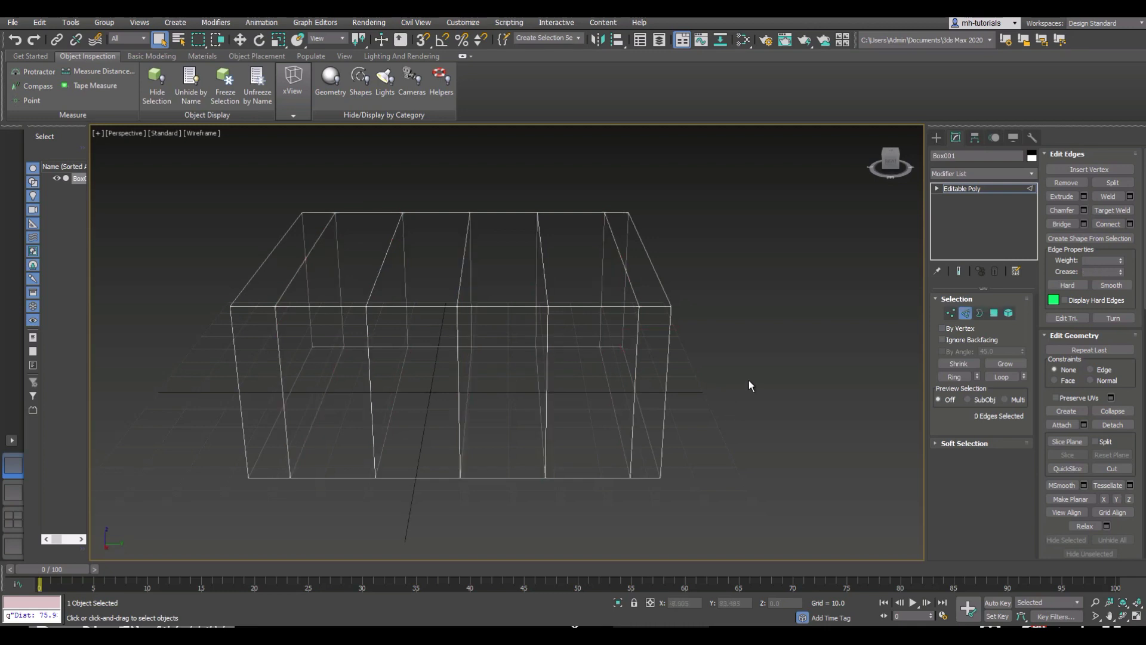
{"action": "middle_click_drag", "start_coordinate": [744, 416], "coordinate": [740, 421], "text": "alt"}
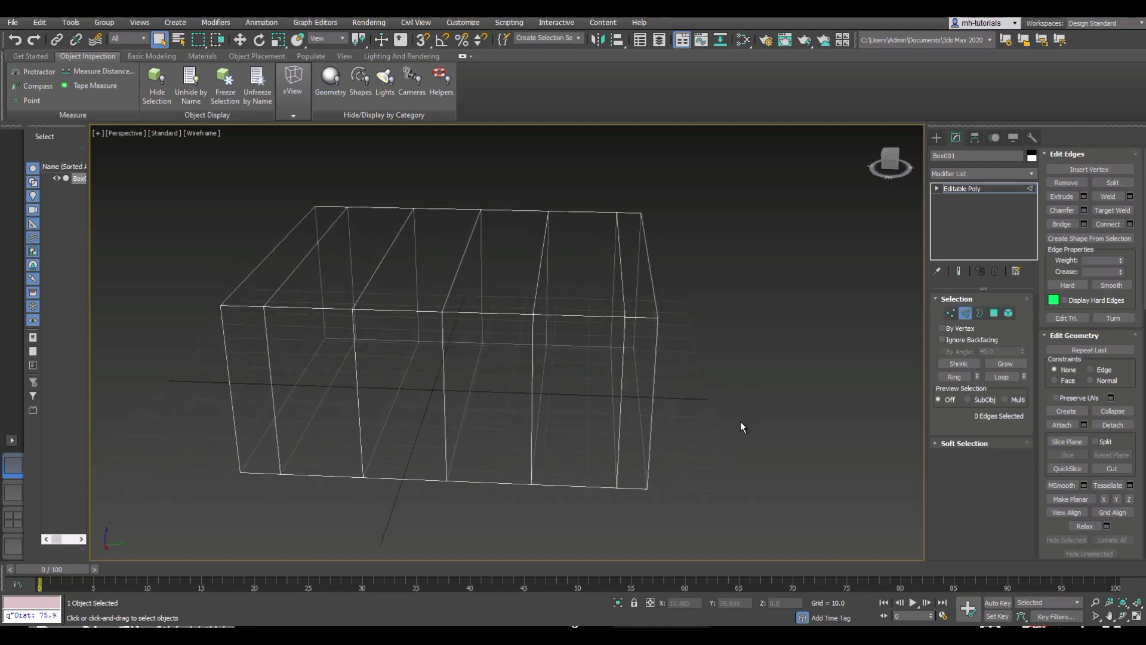
{"action": "key", "text": "ctrl+z"}
{"action": "key", "text": "ctrl+z"}
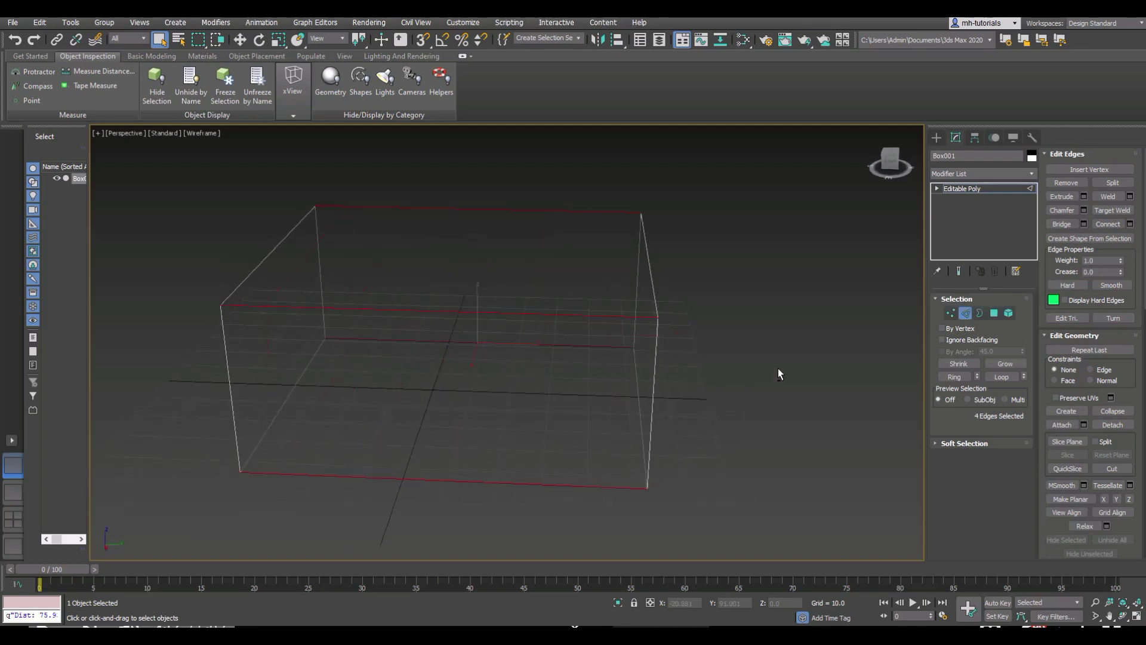
{"action": "left_click", "coordinate": [779, 365]}
{"action": "middle_click_drag", "start_coordinate": [740, 371], "coordinate": [749, 367], "text": "alt"}
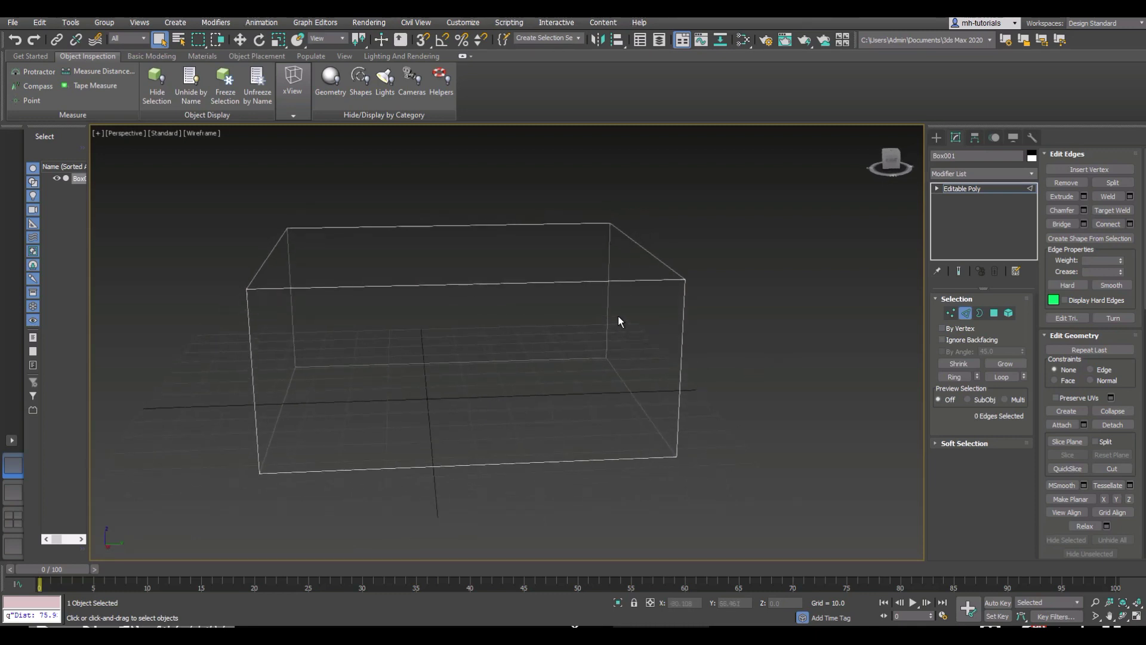
{"action": "right_click", "coordinate": [552, 286]}
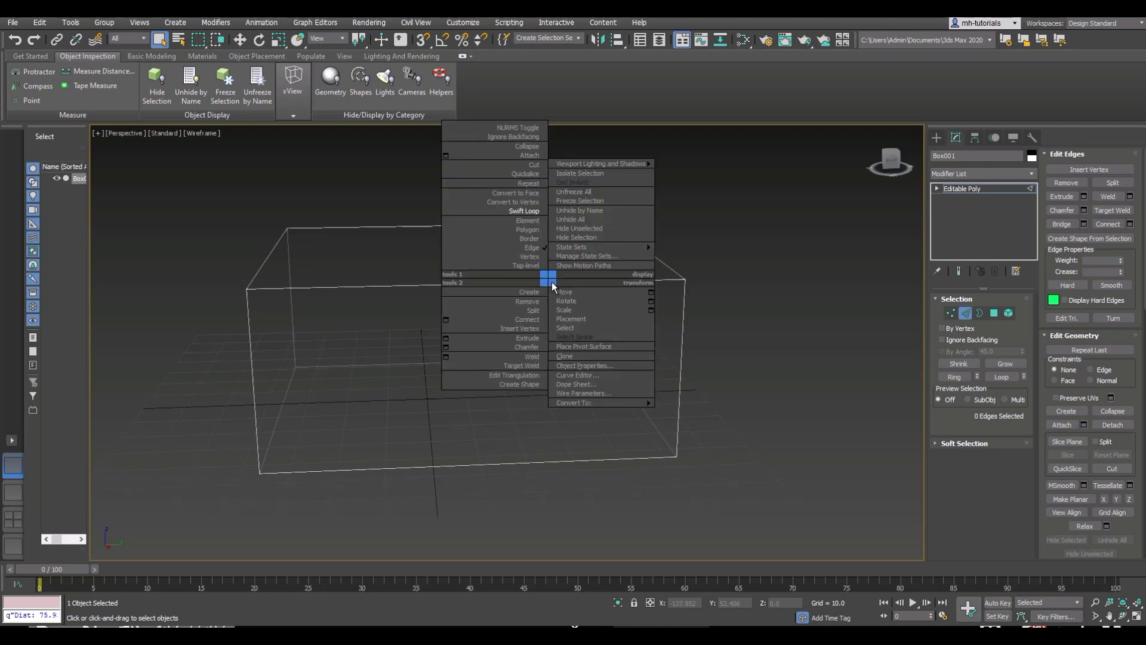
With Swift Loop, add five vertical loops across the front and three horizontal loops.
{"action": "left_click", "coordinate": [518, 212]}
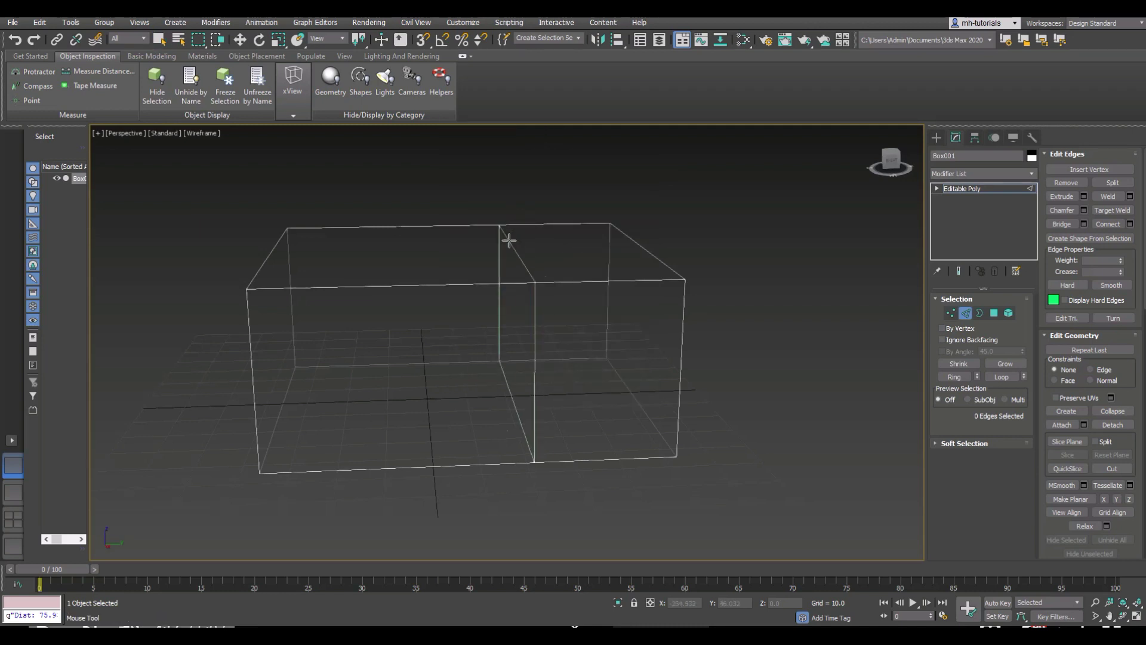
{"action": "left_click", "coordinate": [335, 287]}
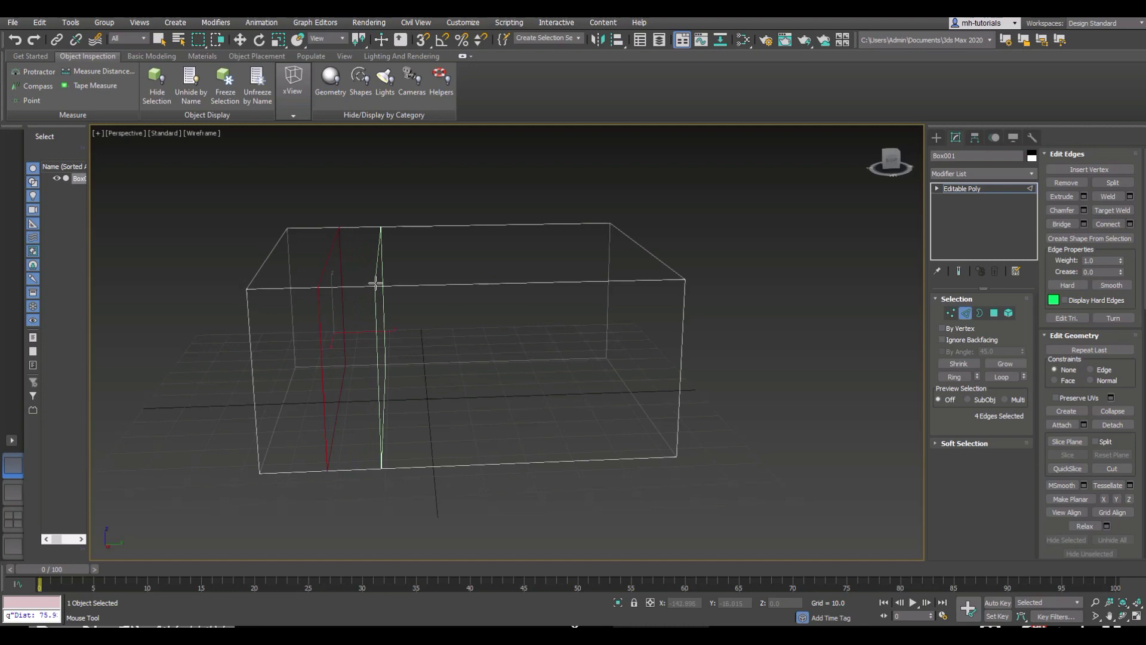
{"action": "left_click", "coordinate": [381, 281]}
{"action": "left_click", "coordinate": [445, 283]}
{"action": "left_click", "coordinate": [481, 286]}
{"action": "left_click", "coordinate": [516, 286]}
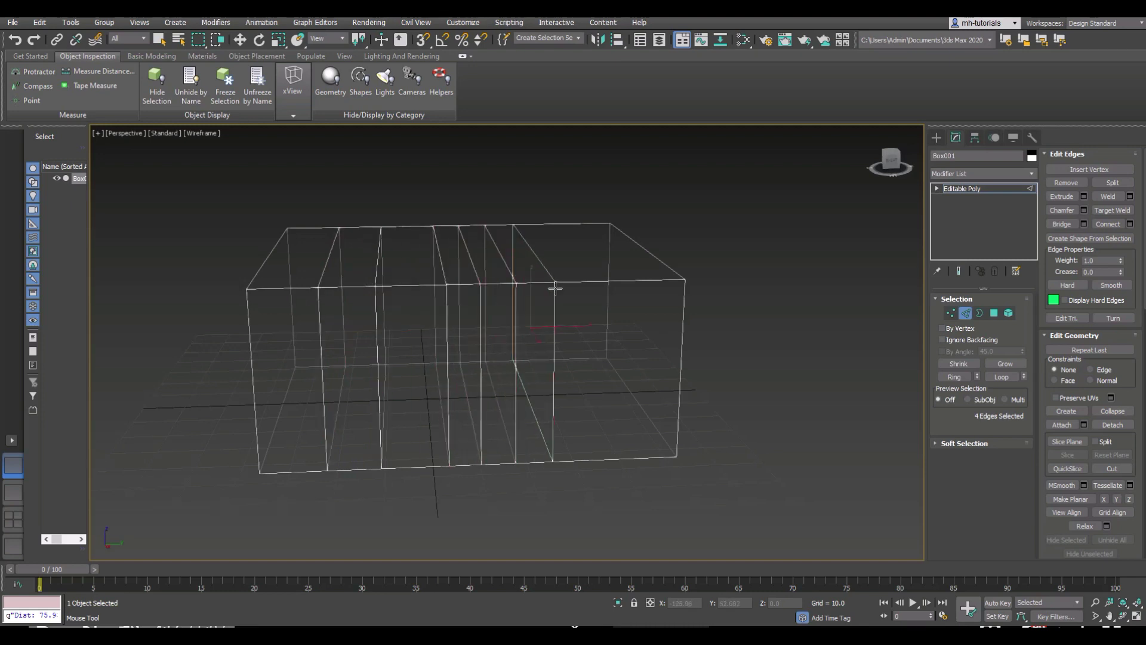
{"action": "left_click", "coordinate": [676, 310]}
{"action": "left_click", "coordinate": [680, 363]}
{"action": "left_click", "coordinate": [677, 408]}
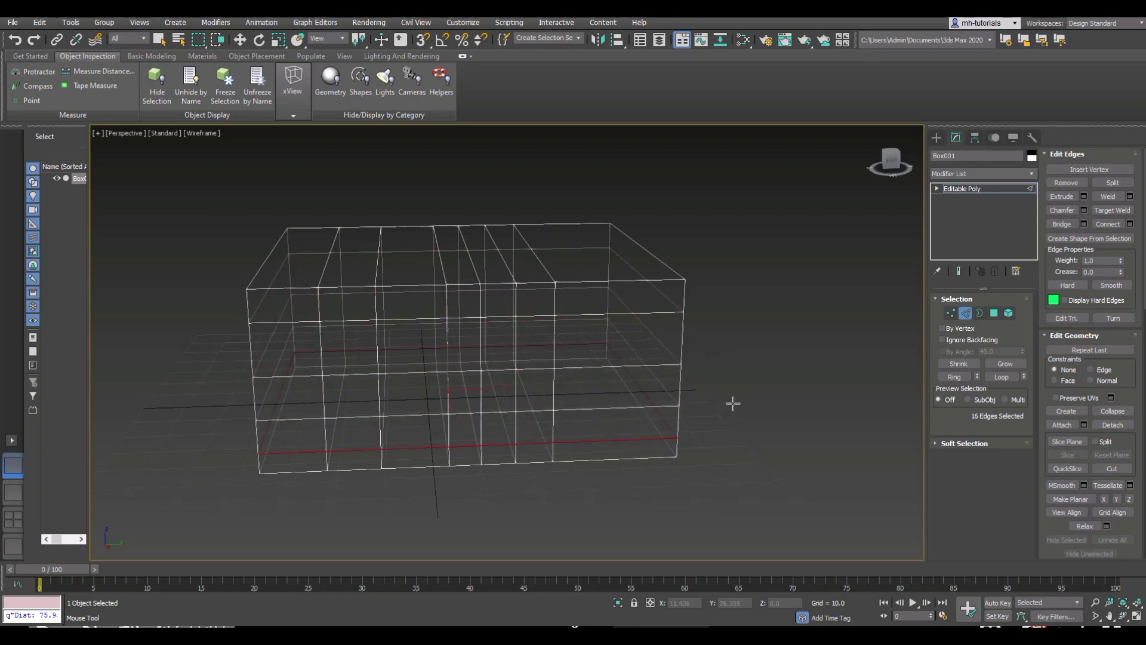
Add four more vertical loops along the box's side and one near its far end.
{"action": "middle_click_drag", "start_coordinate": [732, 402], "coordinate": [770, 403], "text": "alt"}
{"action": "left_click", "coordinate": [508, 375]}
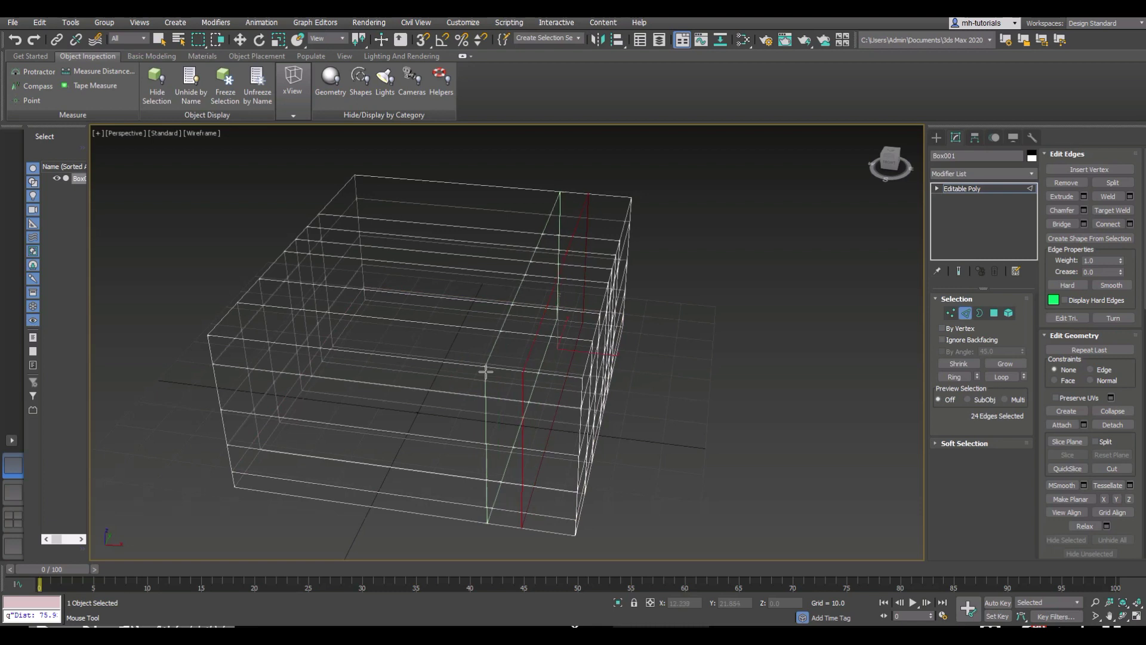
{"action": "middle_click_drag", "start_coordinate": [486, 373], "coordinate": [468, 367], "text": "alt"}
{"action": "left_click", "coordinate": [422, 359]}
{"action": "left_click", "coordinate": [374, 355]}
{"action": "left_click", "coordinate": [327, 349]}
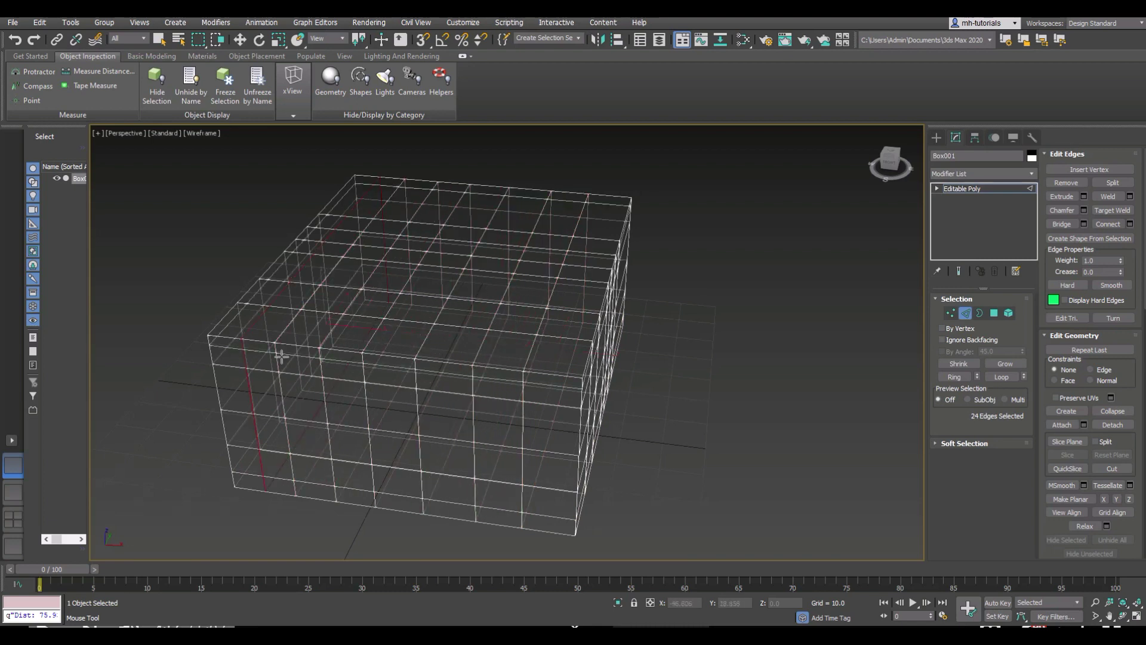
{"action": "middle_click_drag", "start_coordinate": [269, 352], "coordinate": [605, 379], "text": "alt"}
{"action": "left_click", "coordinate": [477, 370]}
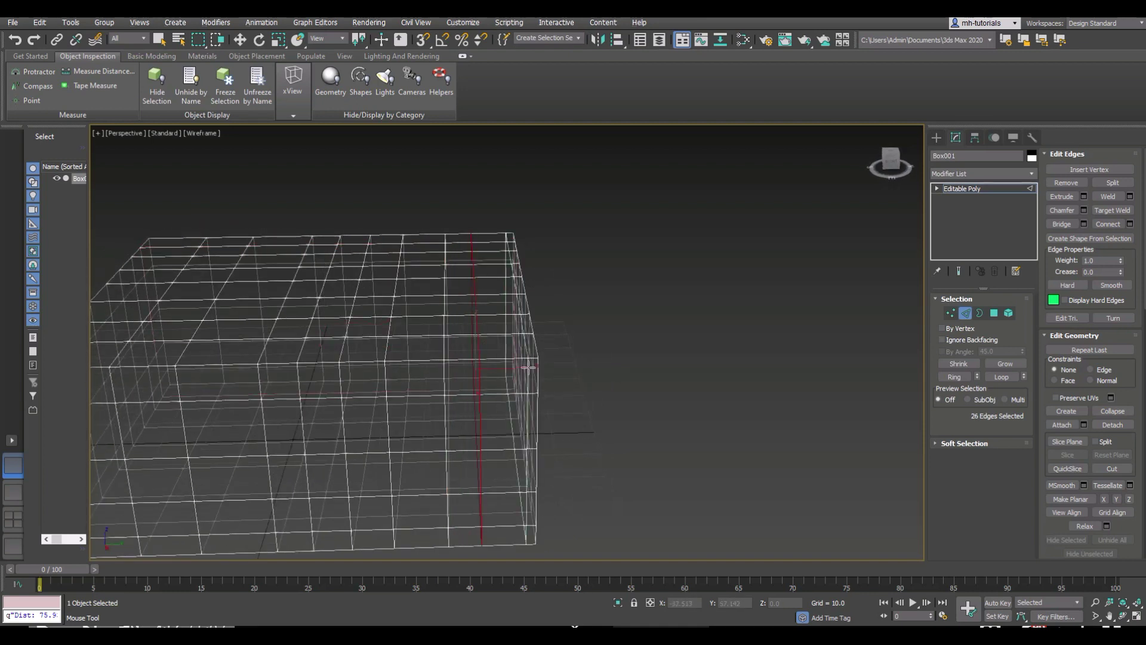
{"action": "scroll", "coordinate": [632, 370], "scroll_direction": "down", "scroll_amount": 6}
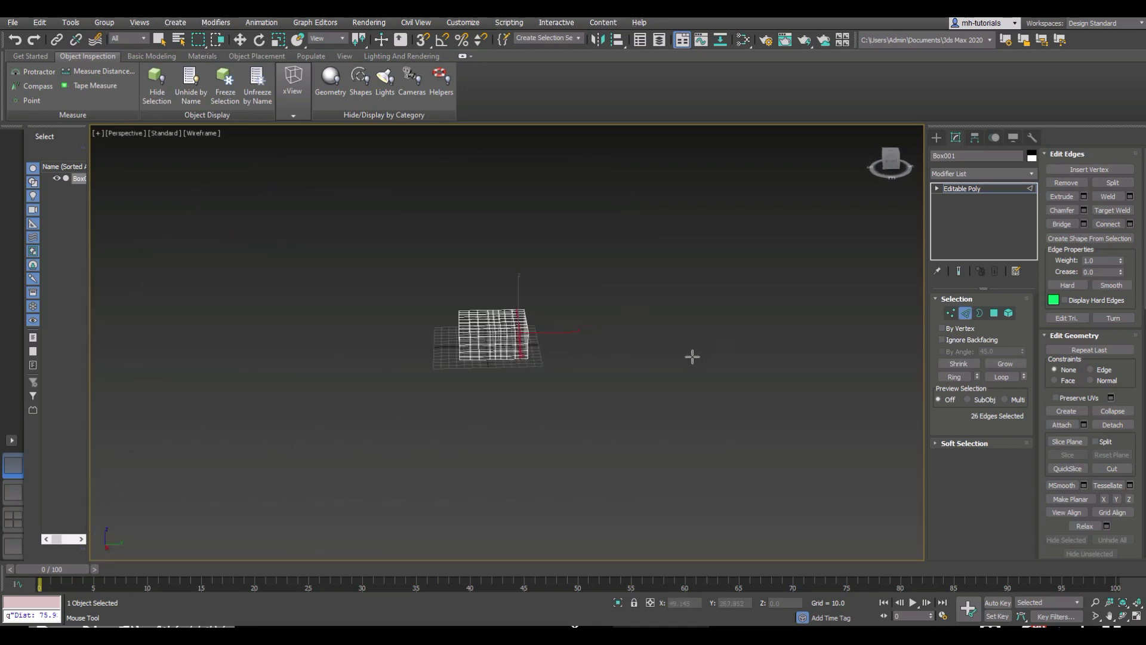
{"action": "scroll", "coordinate": [691, 357], "scroll_direction": "up", "scroll_amount": 2}
{"action": "middle_click_drag", "start_coordinate": [691, 357], "coordinate": [718, 355], "text": "alt"}
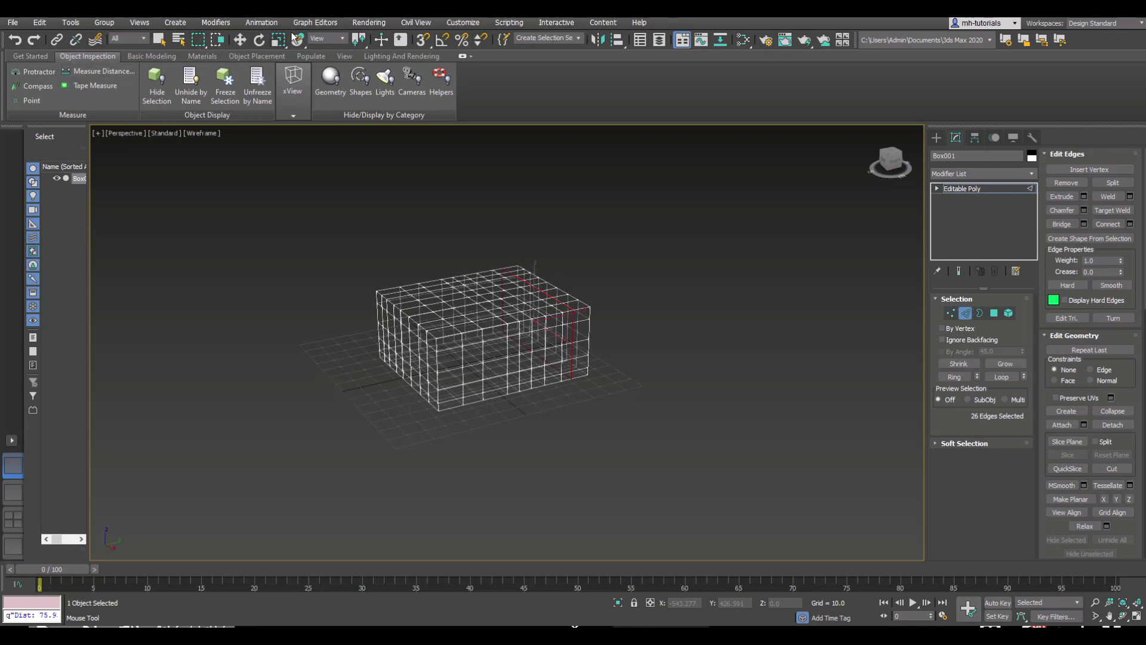
Open Customize User Interface on the Quads tab and scroll the action list toward Swift Loop.
{"action": "left_click", "coordinate": [463, 23]}
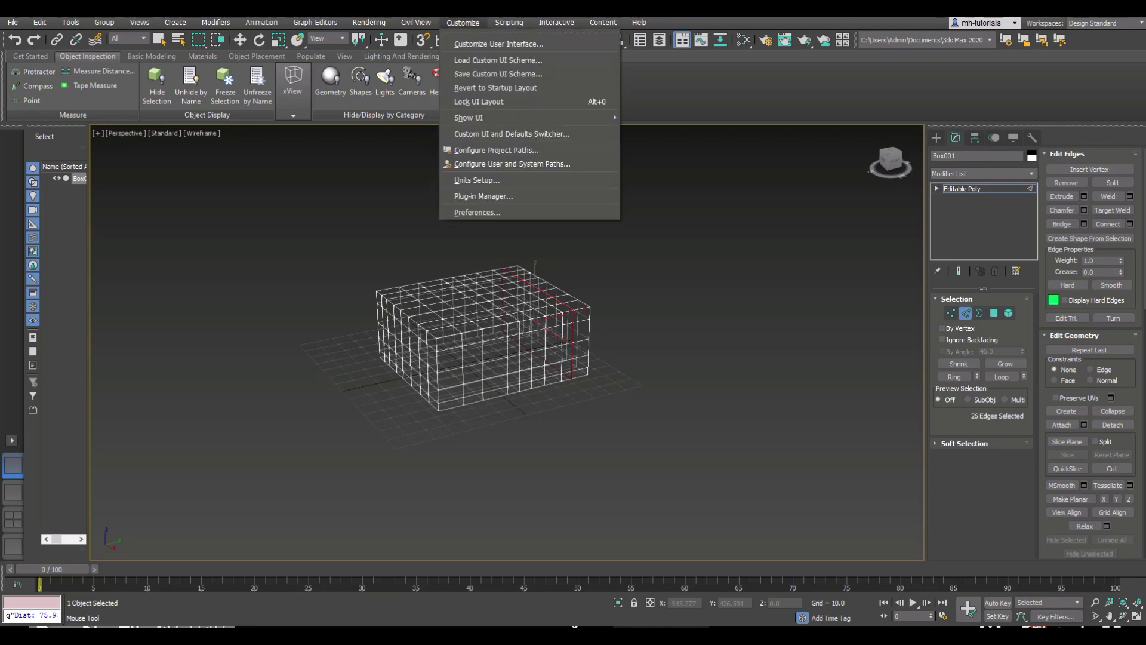
{"action": "left_click", "coordinate": [514, 44]}
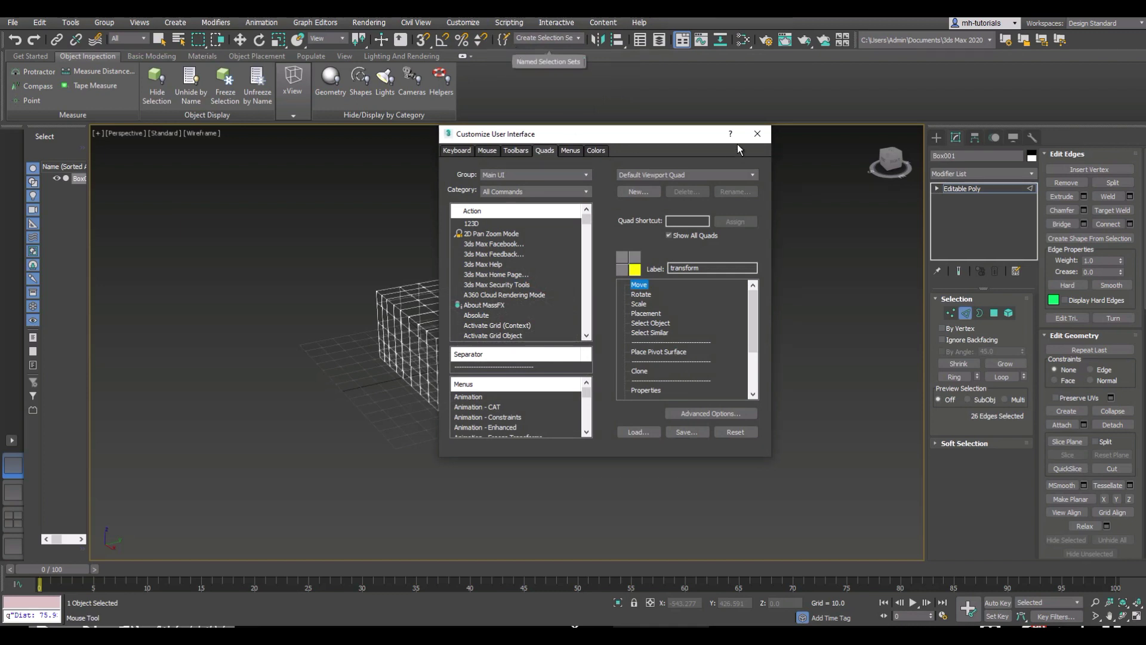
{"action": "left_click_drag", "start_coordinate": [656, 137], "coordinate": [578, 155]}
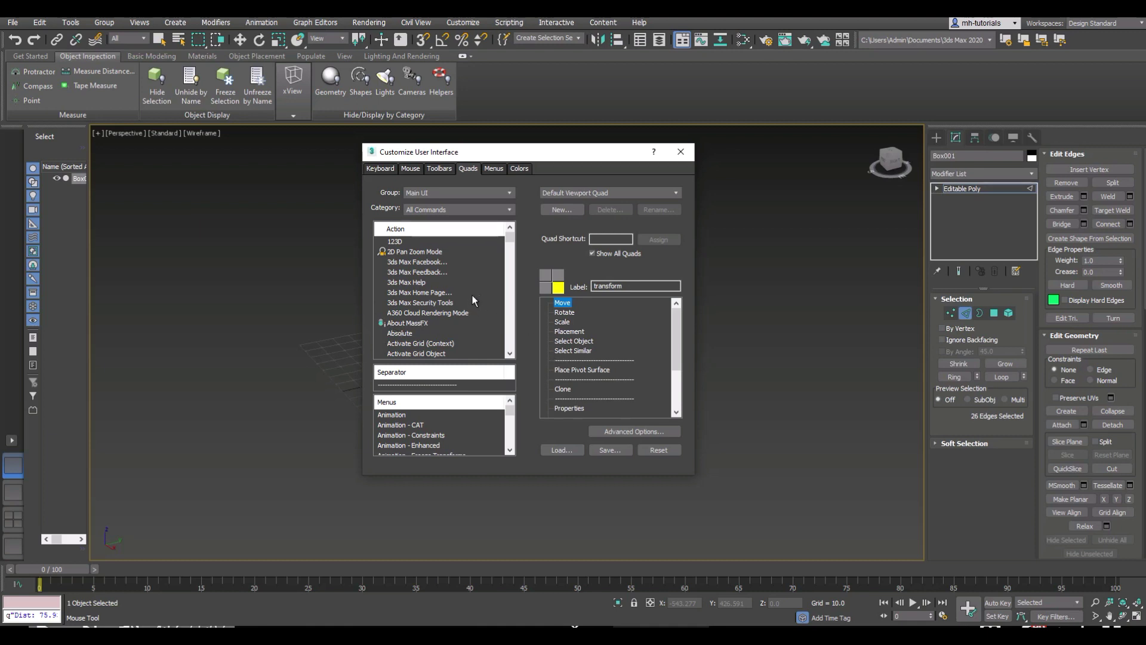
{"action": "left_click_drag", "start_coordinate": [509, 240], "coordinate": [511, 326]}
Add the Swift Loop action to the tools 1 quadrant of the Default Viewport Quad.
{"action": "left_click", "coordinate": [511, 228]}
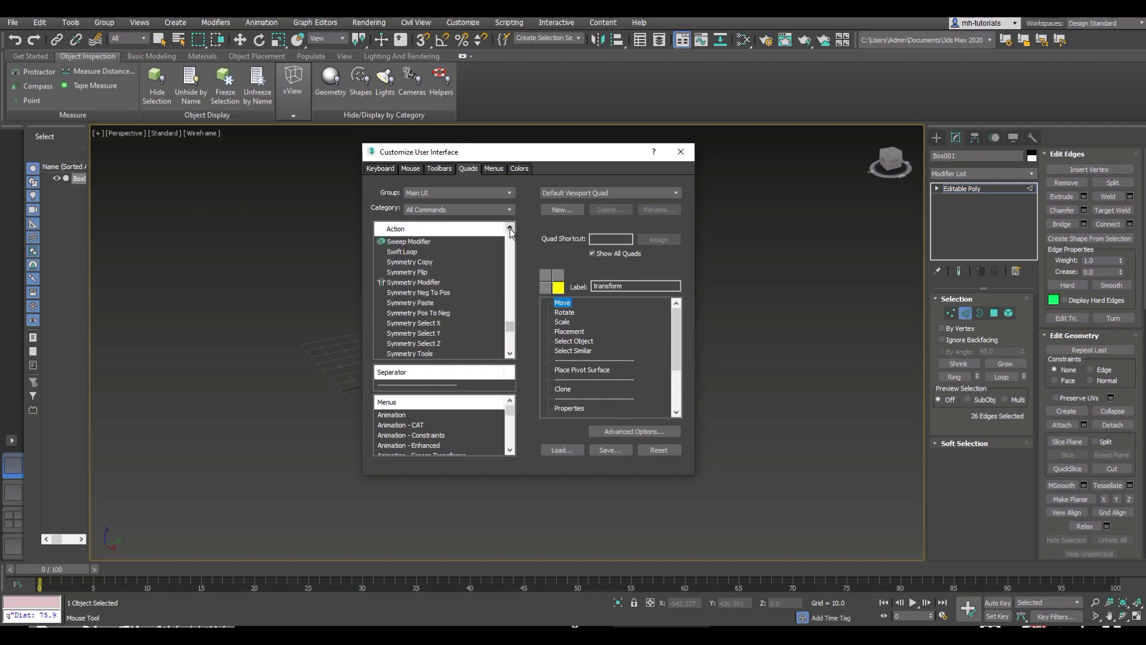
{"action": "left_click", "coordinate": [510, 228]}
{"action": "left_click", "coordinate": [405, 252]}
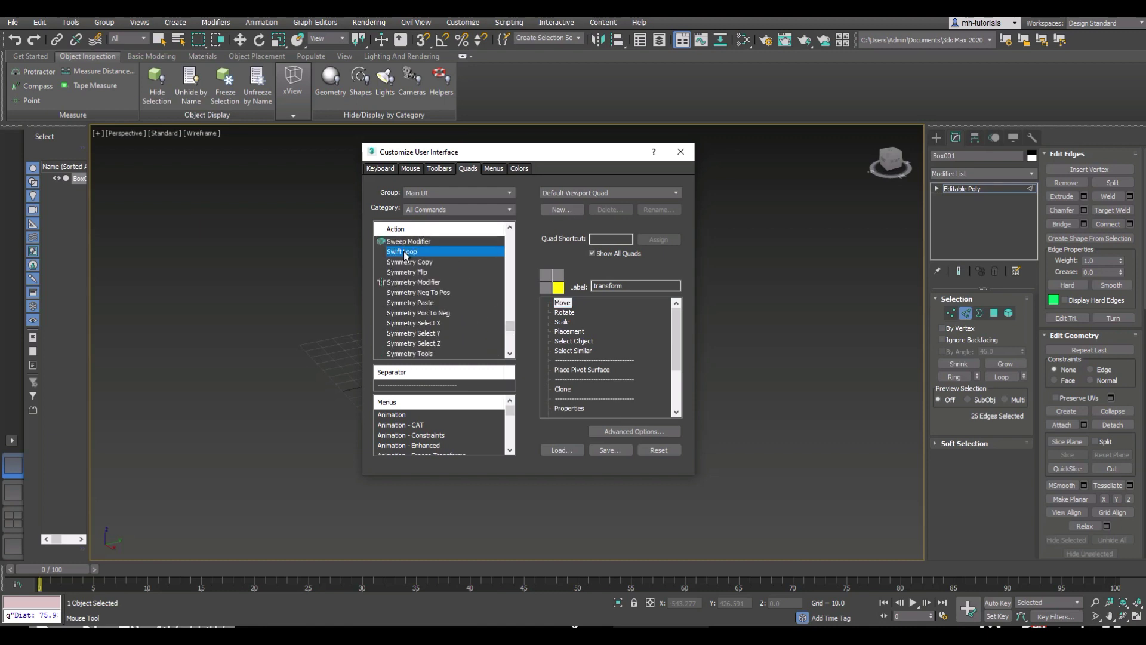
{"action": "left_click", "coordinate": [545, 275]}
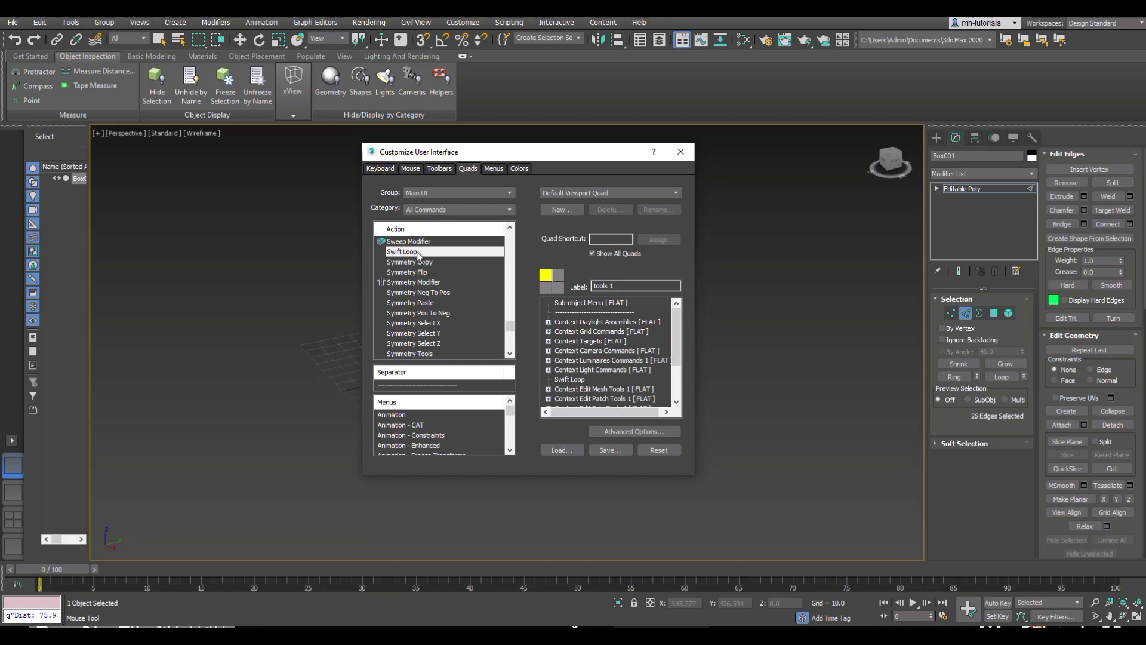
{"action": "left_click_drag", "start_coordinate": [418, 256], "coordinate": [589, 349]}
Save the quad menus over MaxStartUI.mnux and close the customization dialog.
{"action": "left_click", "coordinate": [608, 450]}
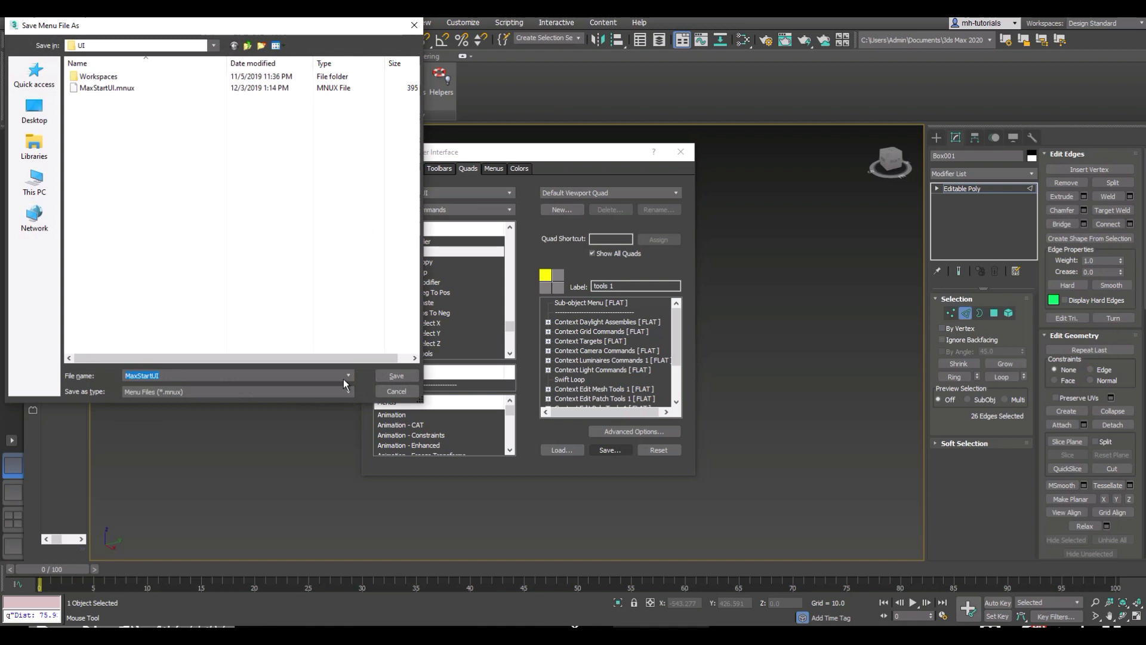
{"action": "left_click", "coordinate": [396, 376]}
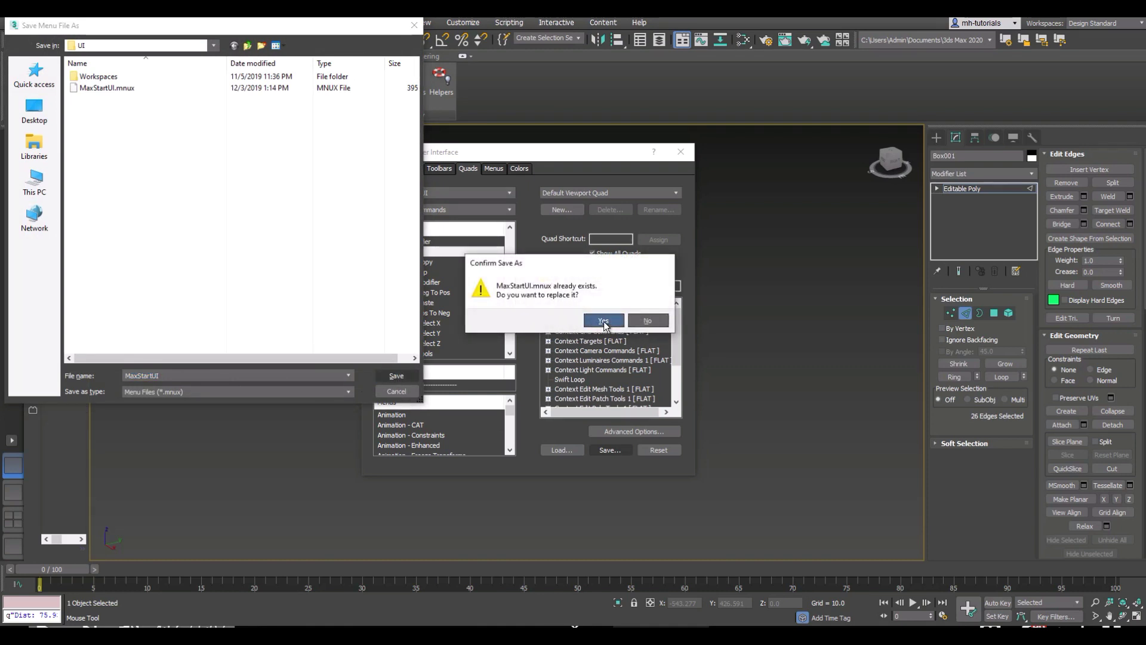
{"action": "left_click", "coordinate": [603, 321]}
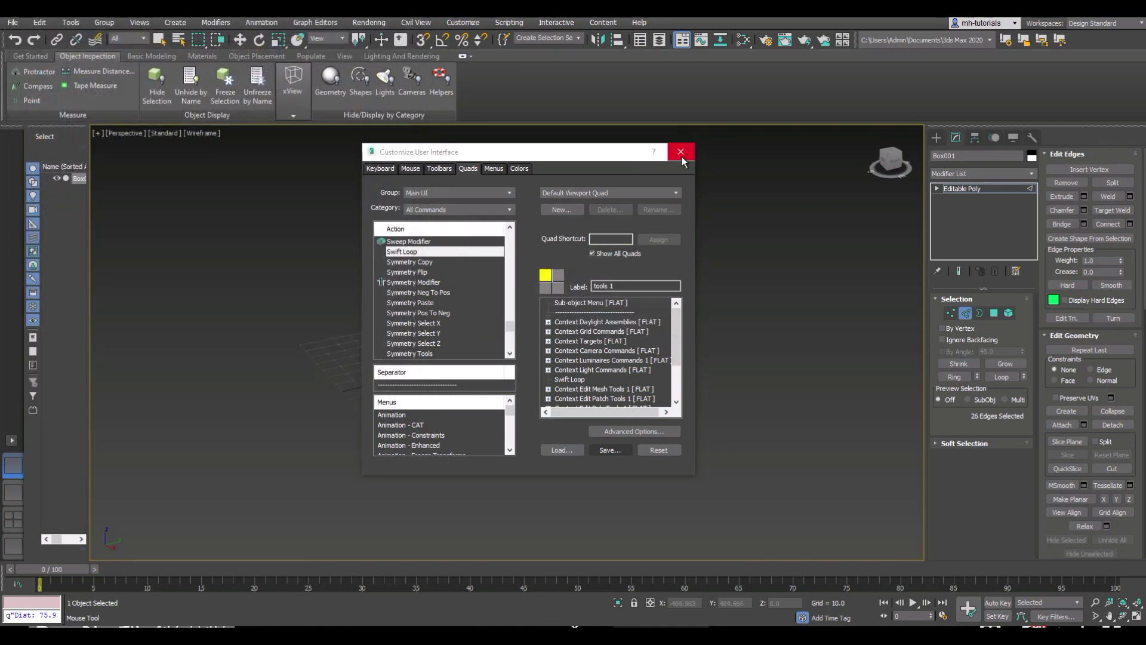
{"action": "left_click", "coordinate": [694, 150]}
{"action": "key", "text": "w"}
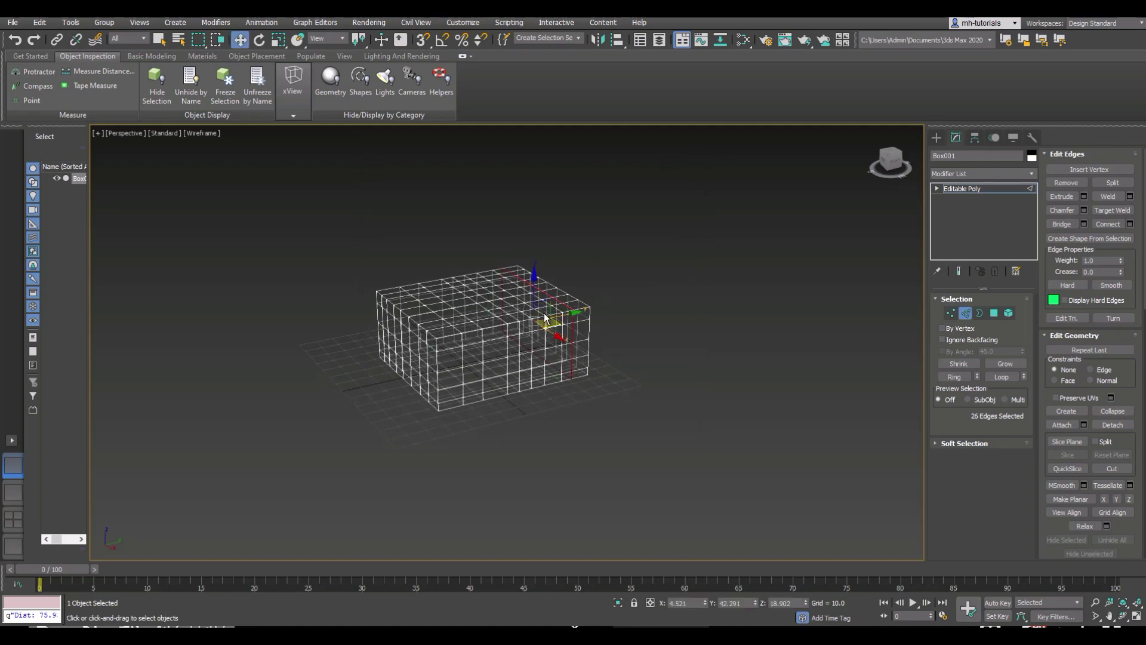
{"action": "right_click", "coordinate": [545, 318]}
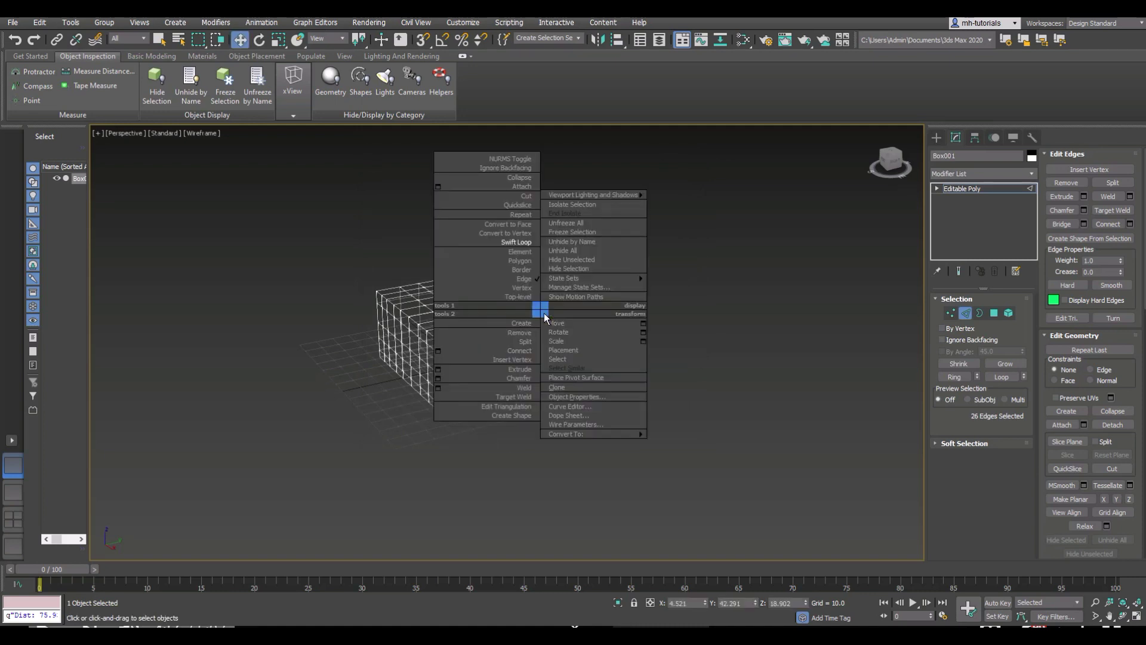
{"action": "left_click", "coordinate": [516, 242]}
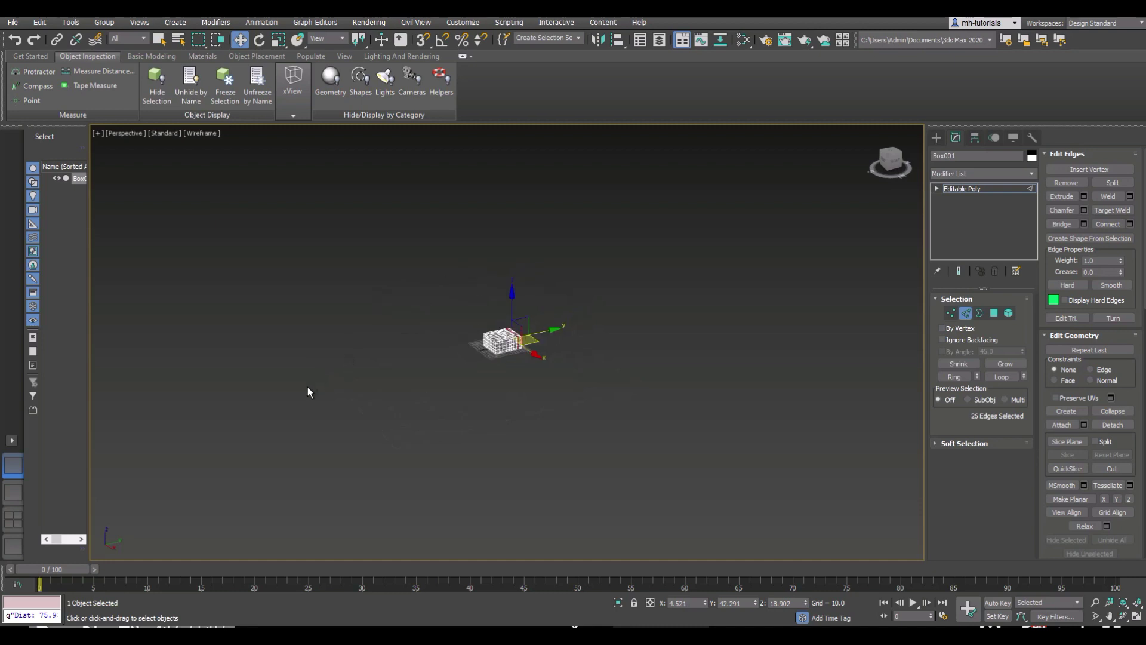
{"action": "scroll", "coordinate": [307, 388], "scroll_direction": "up", "scroll_amount": 3}
{"action": "middle_click_drag", "start_coordinate": [307, 389], "coordinate": [291, 413], "text": "alt"}
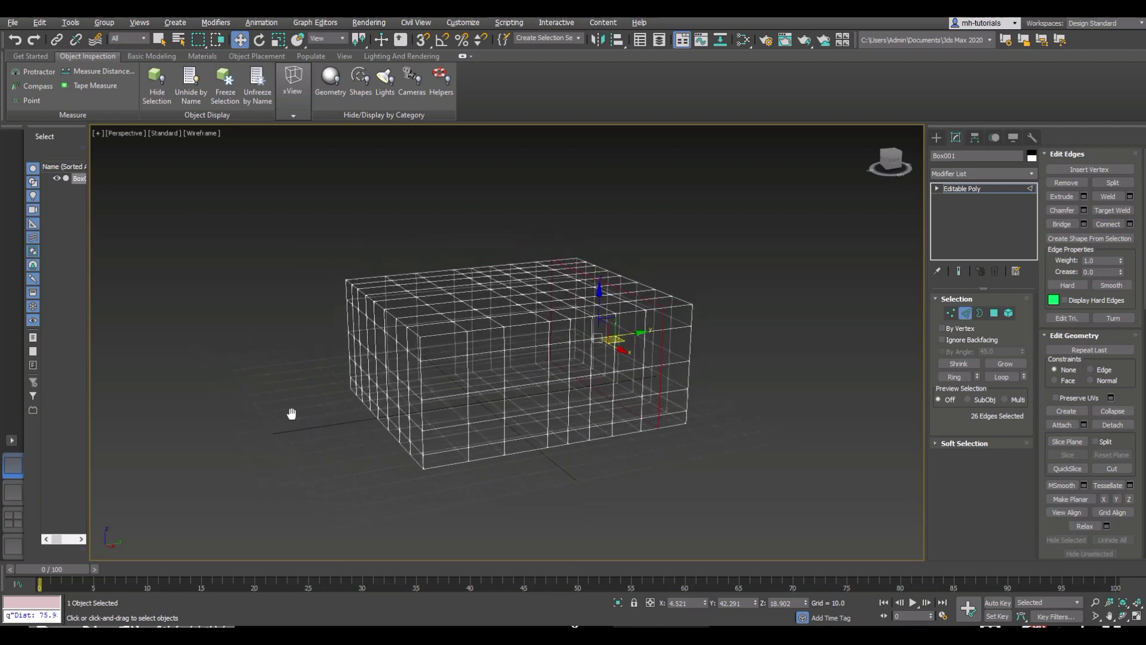
{"action": "scroll", "coordinate": [288, 414], "scroll_direction": "down", "scroll_amount": 2}
{"action": "scroll", "coordinate": [288, 413], "scroll_direction": "up", "scroll_amount": 2}
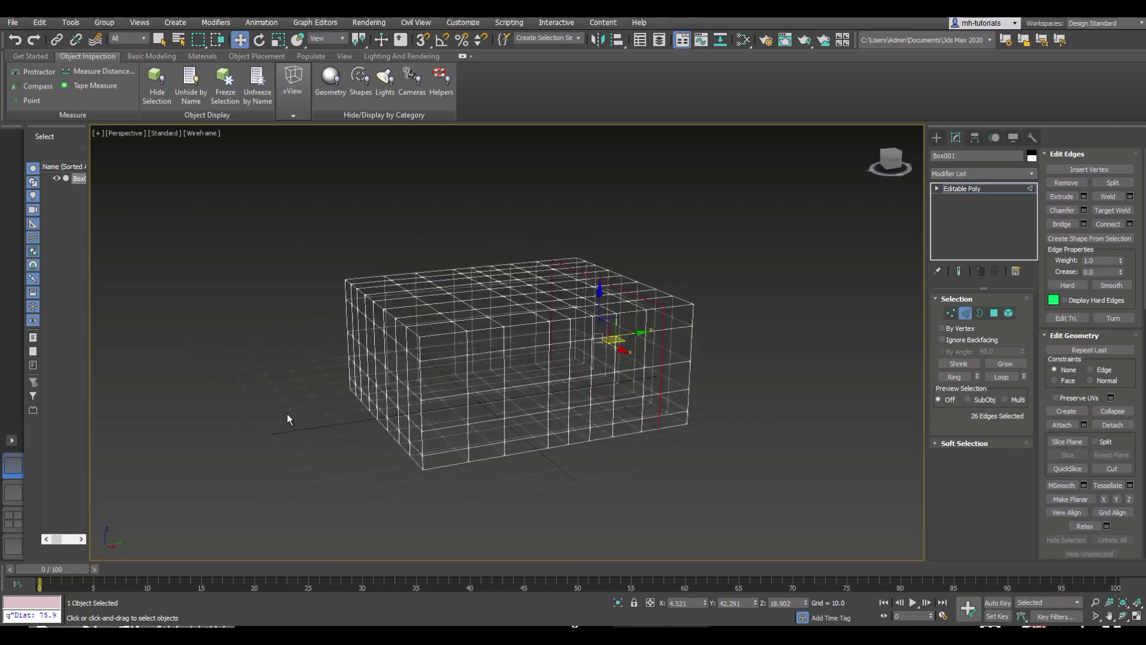
{"action": "mouse_move", "coordinate": [270, 400]}
{"action": "middle_mouse_down", "text": "alt"}
{"action": "mouse_move", "coordinate": [279, 418]}
{"action": "mouse_move", "coordinate": [297, 395]}
{"action": "mouse_move", "coordinate": [285, 399]}
{"action": "middle_mouse_up", "text": "alt"}
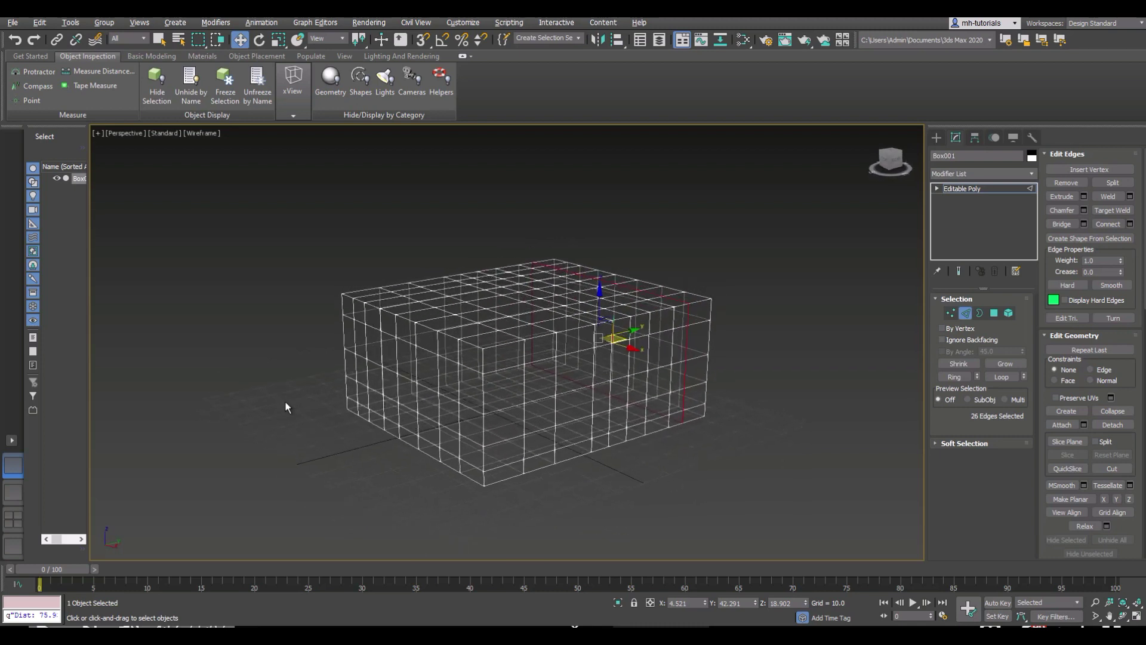